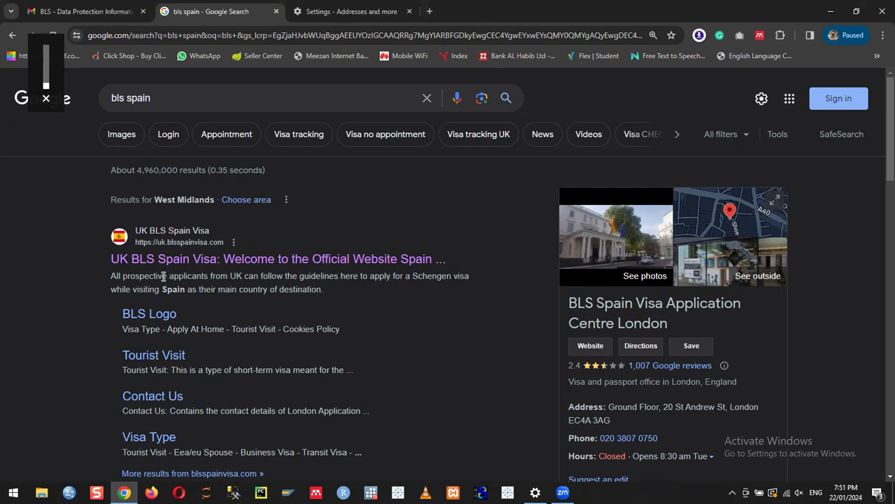
Step: Rerun the 'bls spain' Google search so the official UK BLS Spain Visa site tops the results
left_click(179, 100)
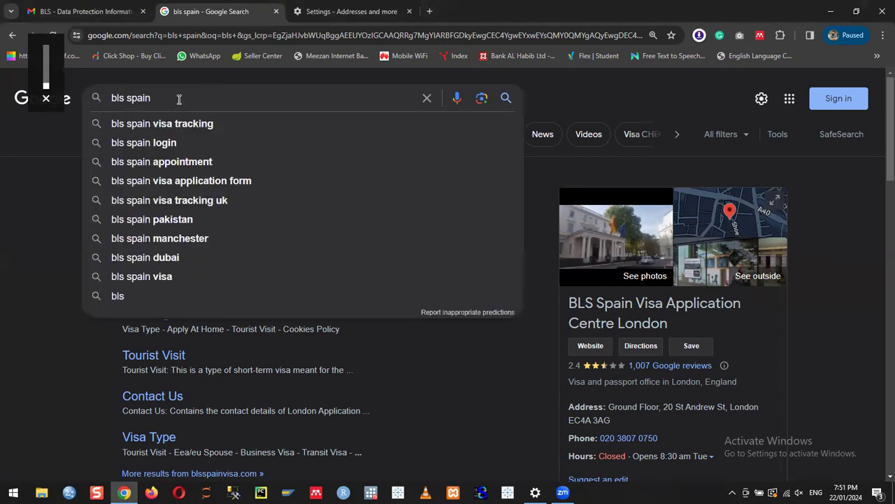
left_click(53, 232)
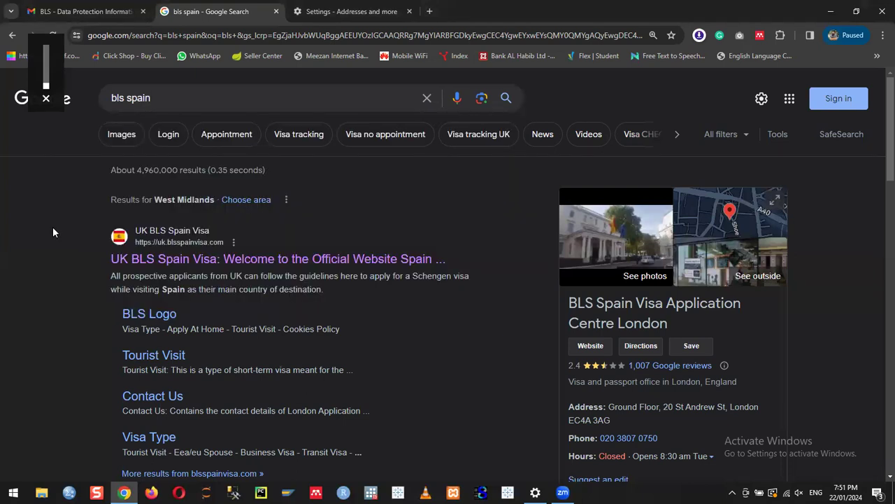
left_click(192, 99)
key("Return")
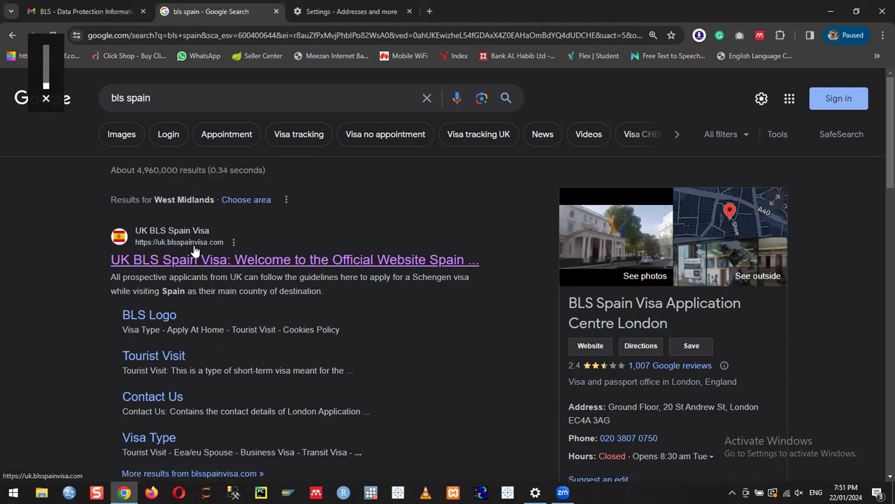
Step: Open the official UK BLS Spain Visa site, choose West Midlands as county, and dismiss the disclaimer
left_click(216, 261)
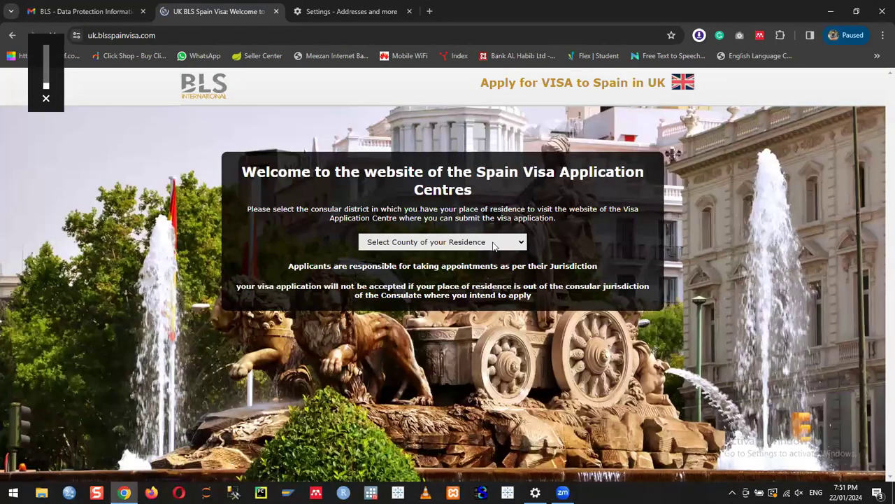
left_click(492, 242)
scroll(449, 368, "down", 10)
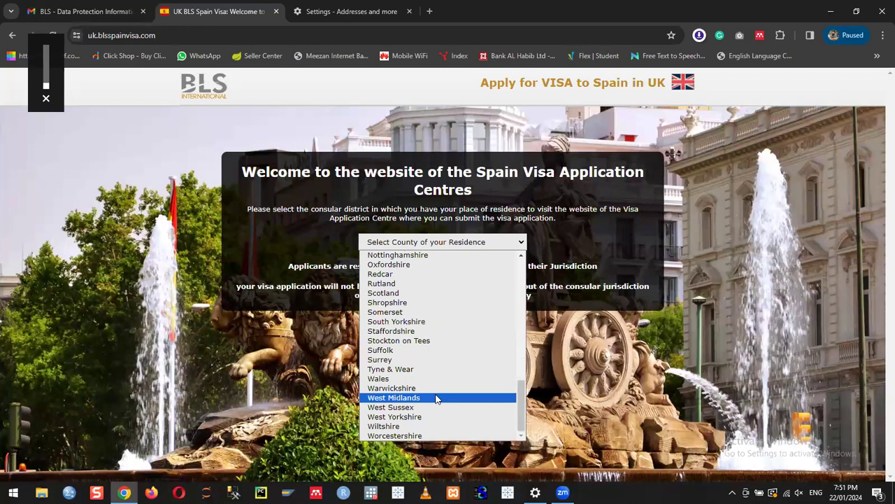
left_click(436, 391)
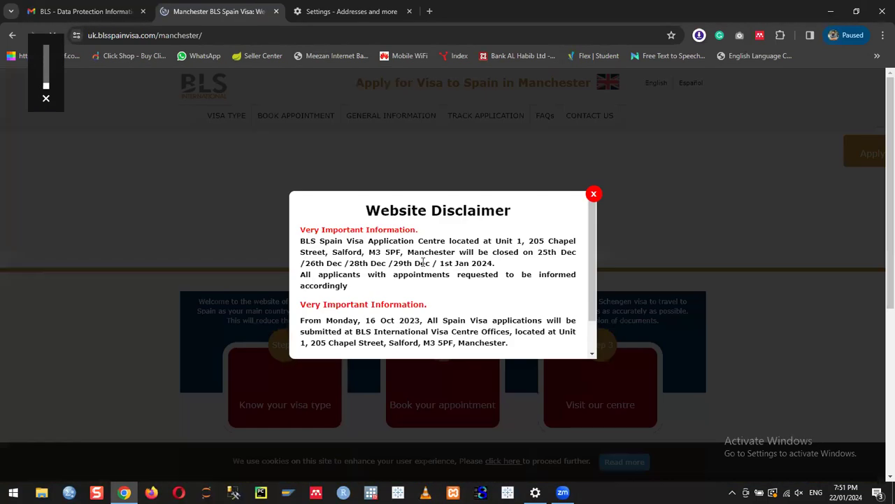
left_click(594, 196)
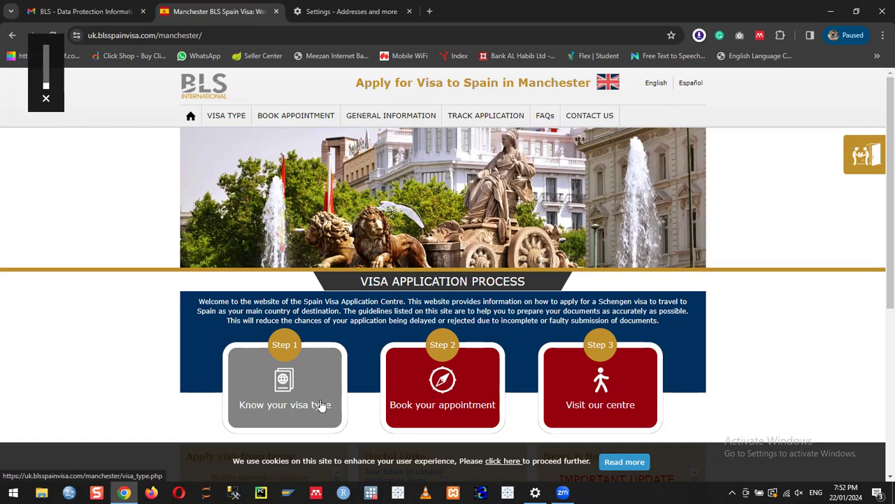
Step: Start booking an appointment, dismiss the scam alert, and return to the UK booking site tab
left_click(448, 392)
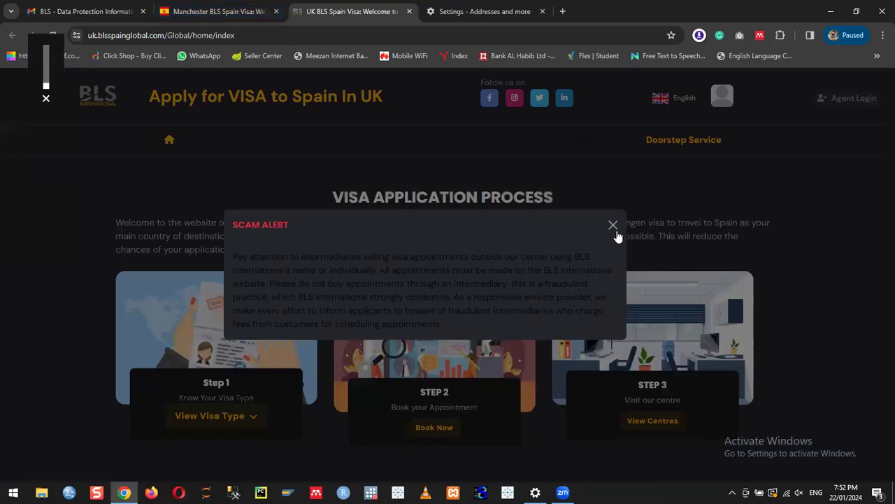
left_click(614, 226)
key("ctrl+shift+Tab")
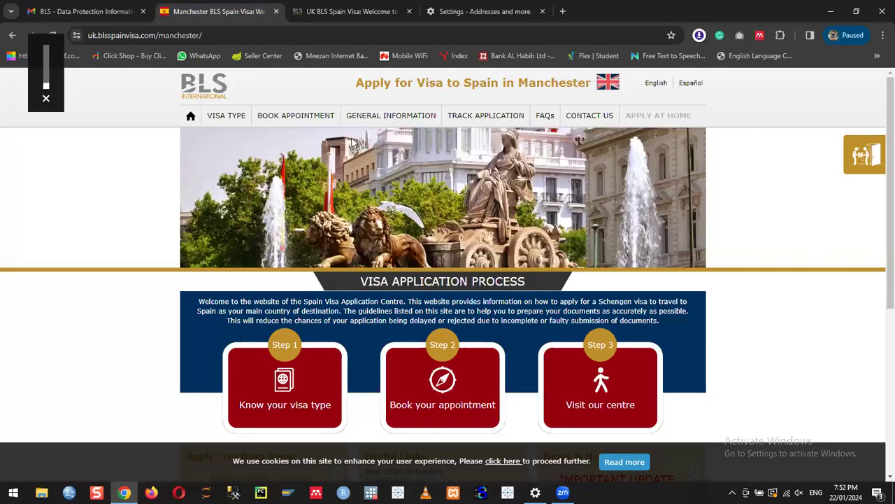
left_click(354, 9)
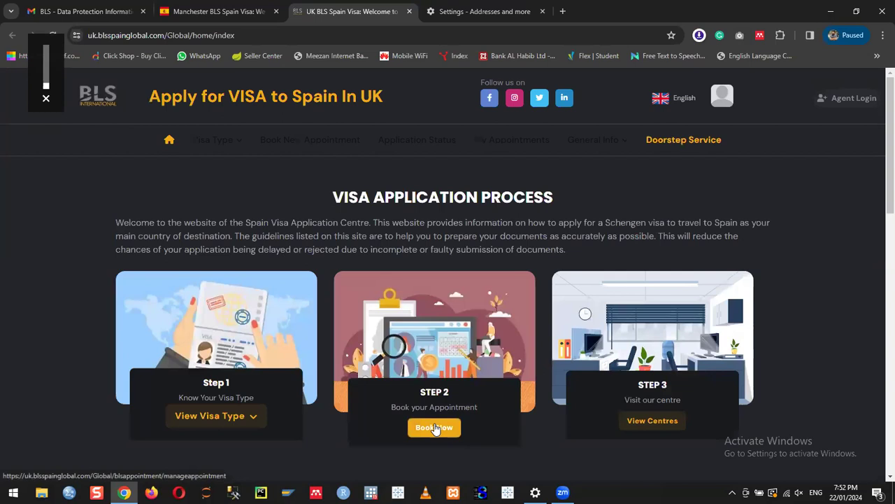
Step: Log out of the current account, then choose Book Now and start registering a new account
left_click(720, 97)
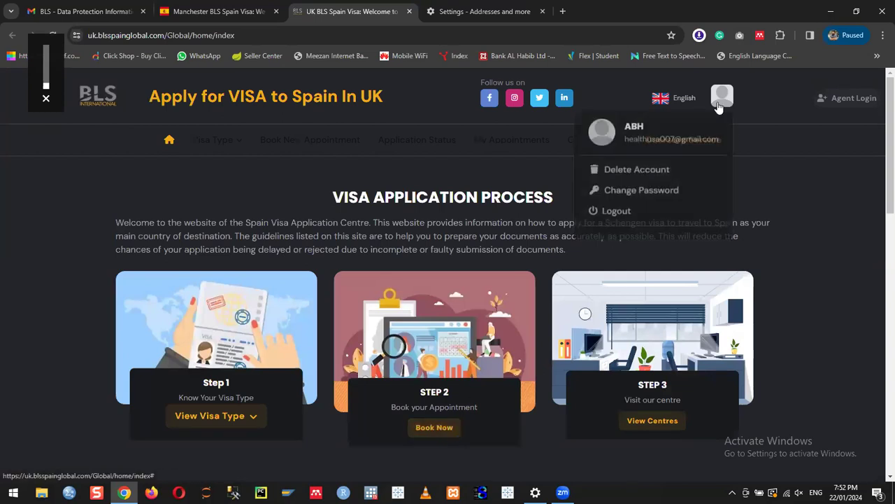
left_click(640, 208)
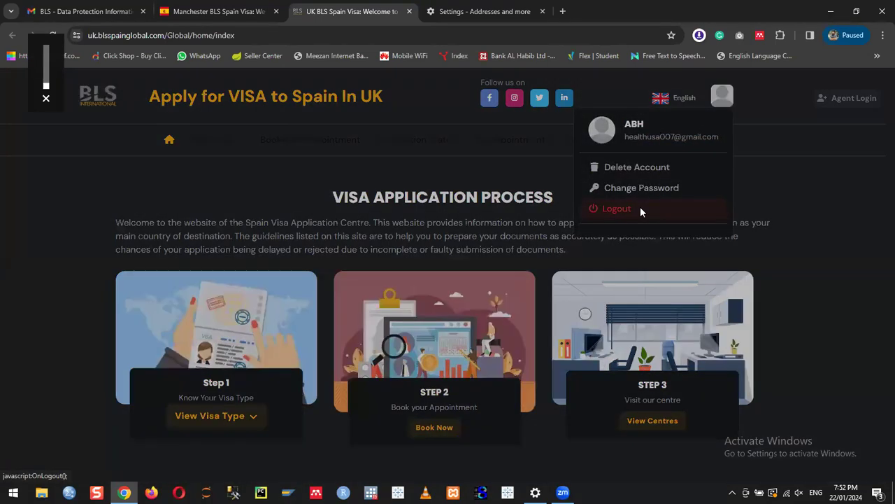
left_click(552, 315)
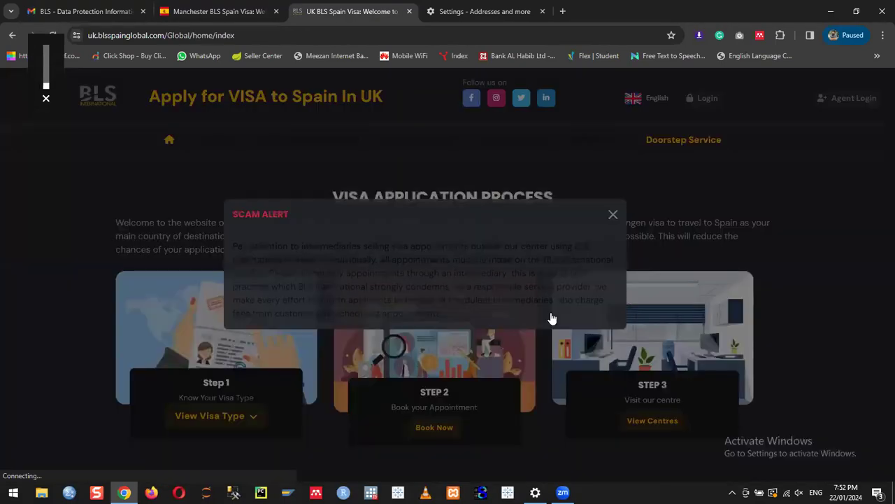
left_click(613, 215)
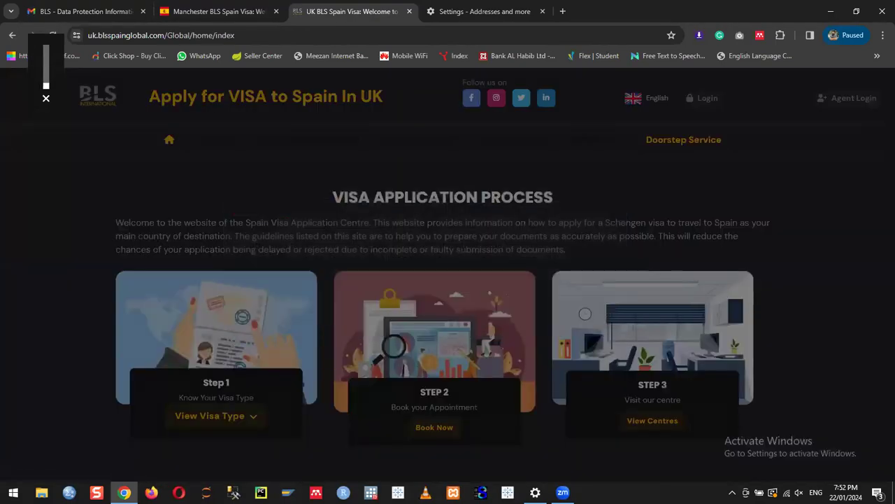
left_click(432, 436)
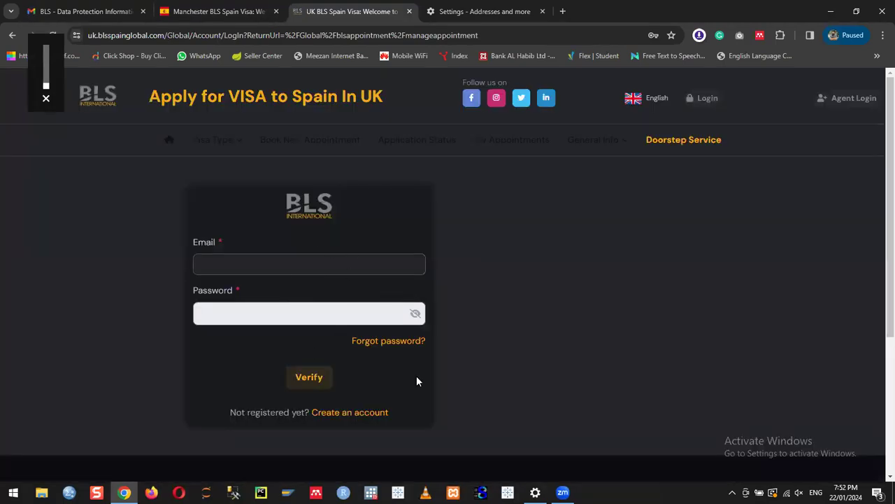
left_click(356, 414)
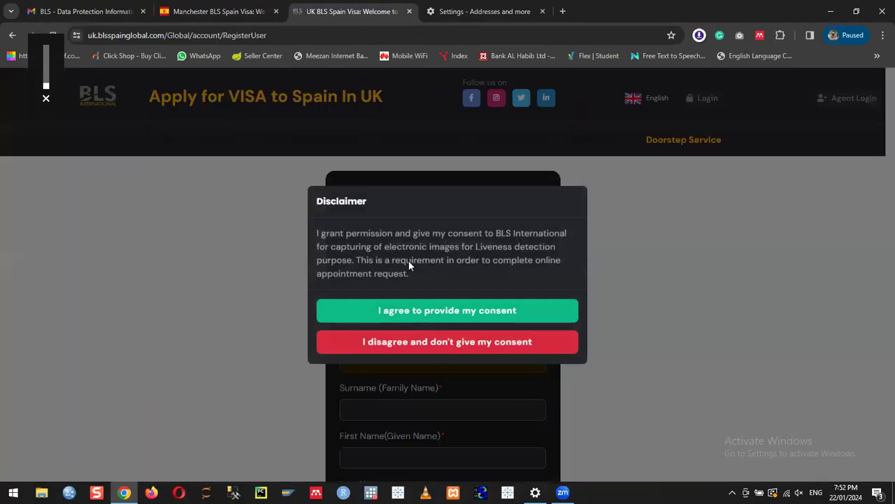
Step: Give liveness-capture consent and accept the data protection information to reach the registration form
left_click(436, 313)
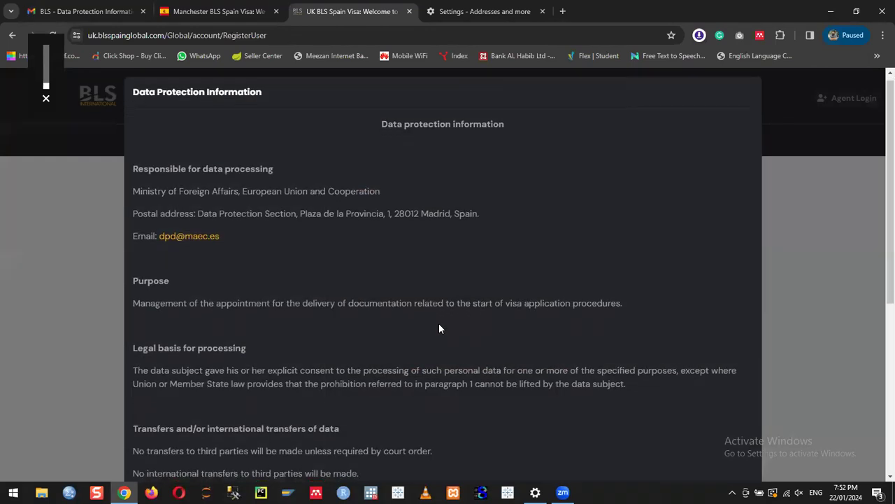
scroll(439, 326, "down", 5)
left_click(399, 413)
scroll(494, 225, "down", 4)
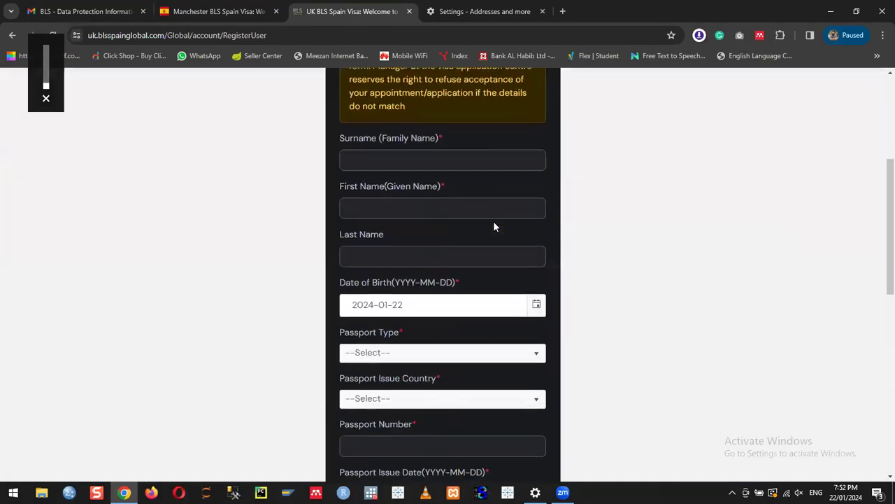
scroll(494, 226, "down", 2)
scroll(396, 234, "up", 1)
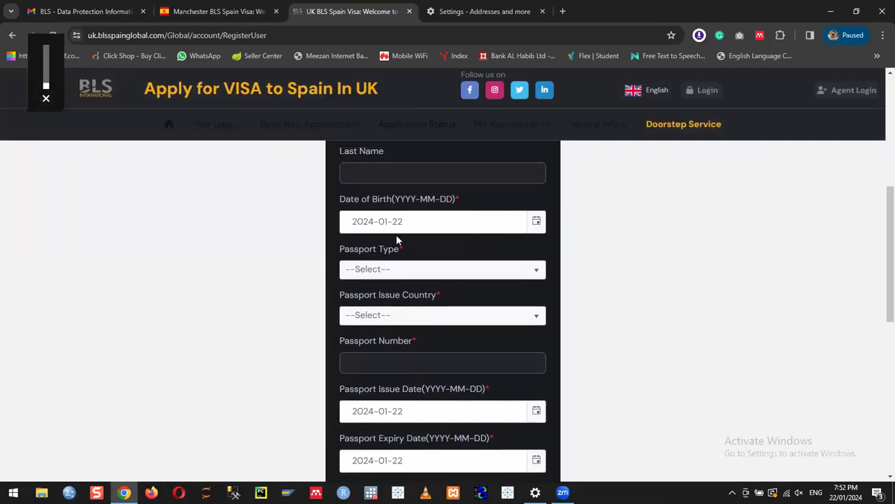
scroll(396, 240, "up", 5)
left_click_drag(879, 183, 880, 252)
left_click(378, 212)
left_click(368, 165)
left_click(373, 210)
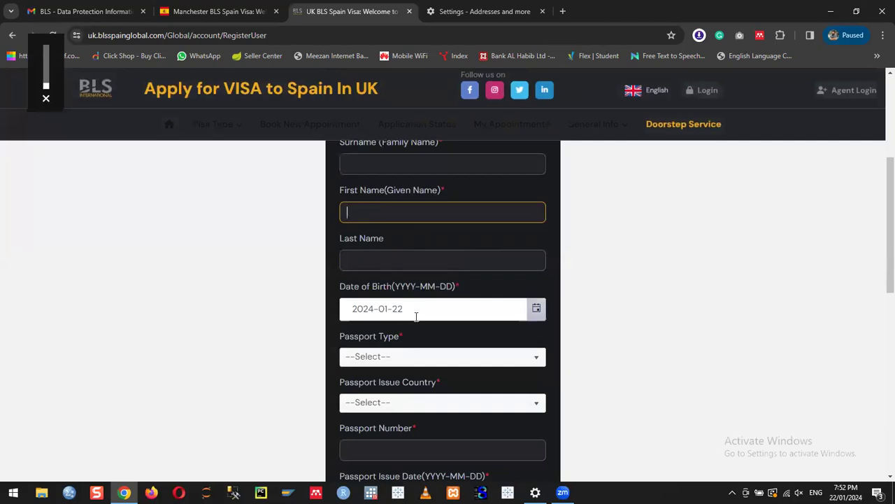
left_click_drag(879, 170, 879, 225)
Step: Set Passport Type to Ordinary Passport, then go back to the login page
left_click(445, 205)
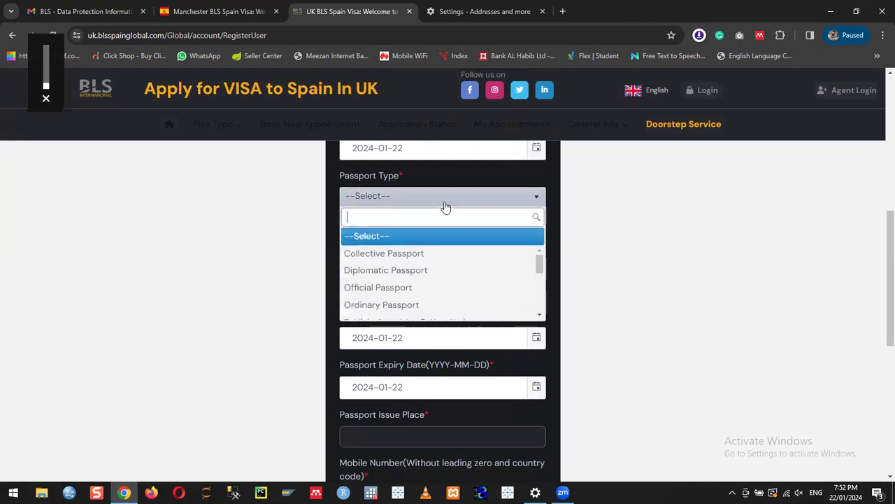
left_click(388, 305)
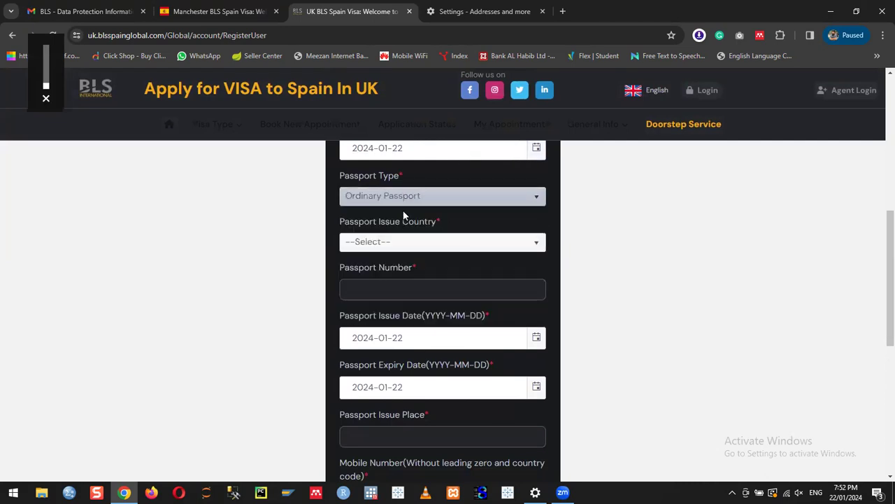
double_click(380, 244)
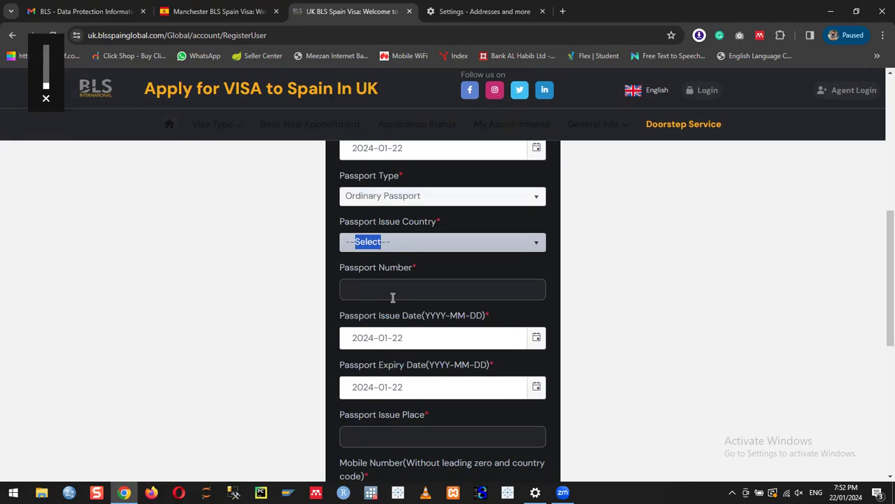
left_click_drag(881, 231, 880, 285)
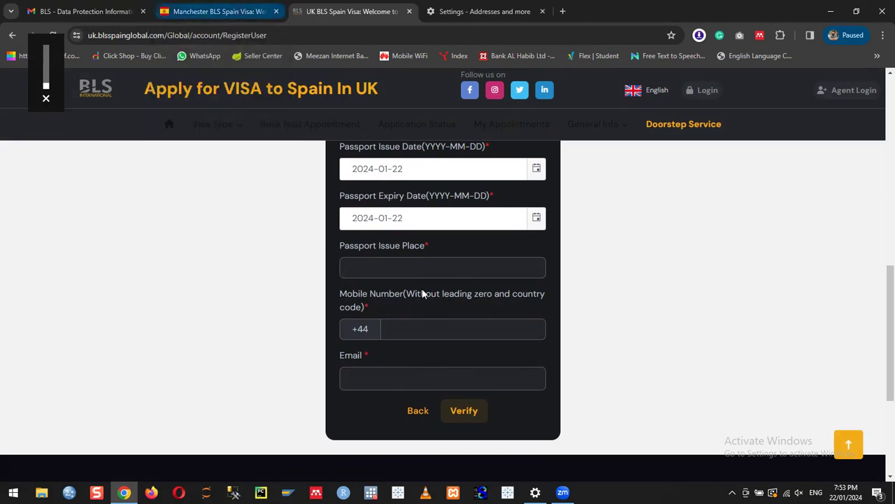
left_click(406, 412)
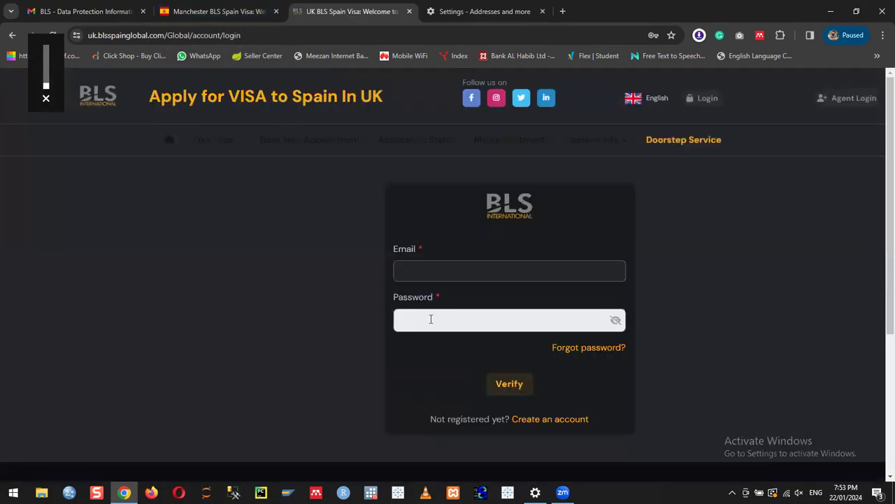
Step: Enter the account e-mail address in the login form's Email field
left_click(431, 319)
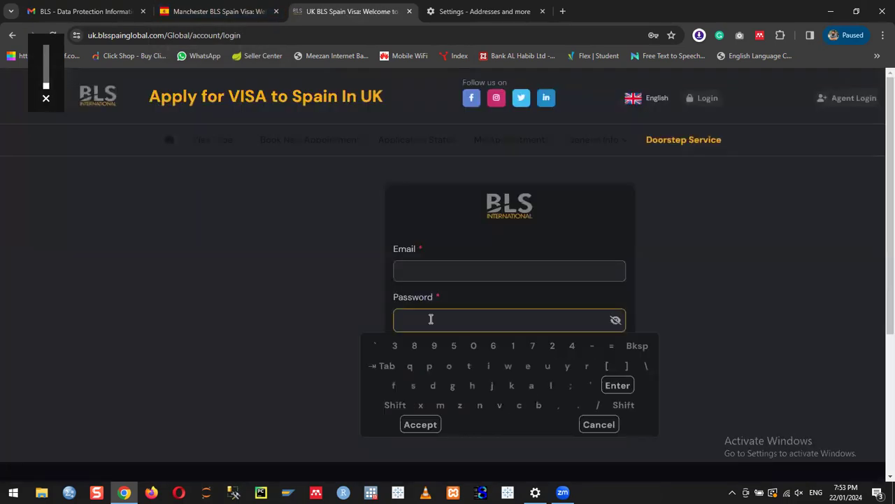
left_click(428, 424)
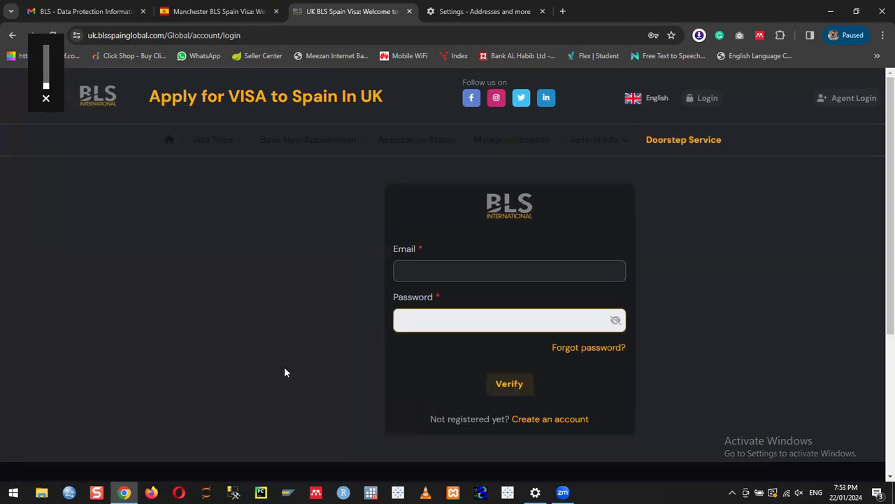
left_click(470, 266)
key("Tab")
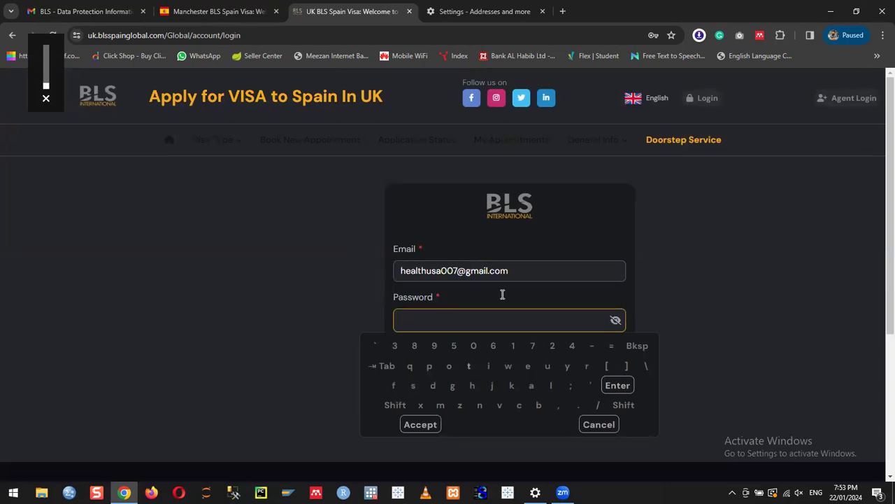
Step: Unlock Chrome's saved password for this site with the device PIN and copy it
left_click(654, 37)
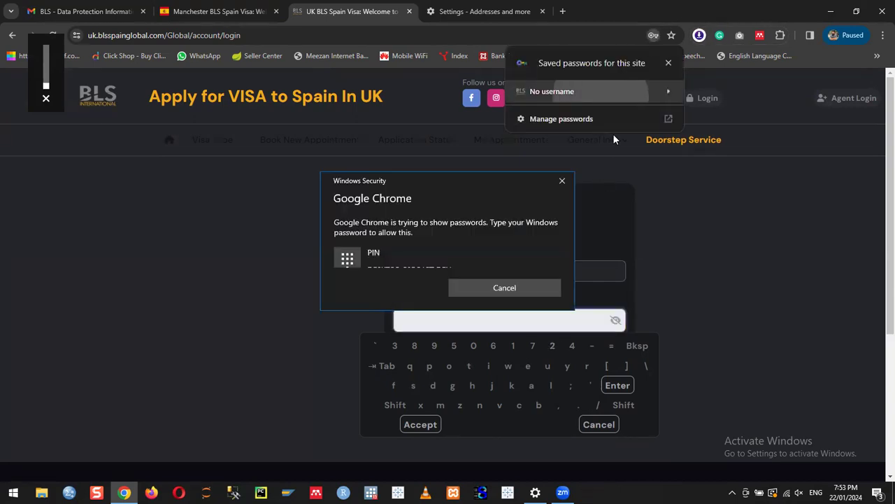
left_click(423, 293)
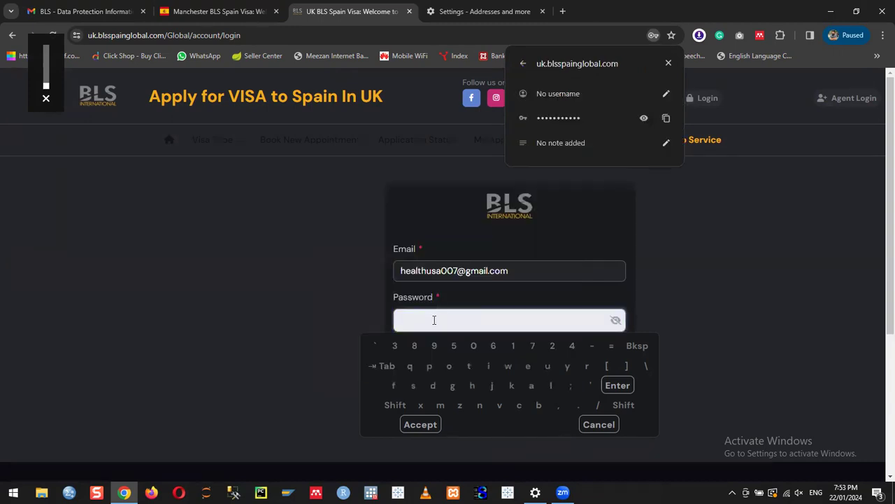
left_click(433, 320)
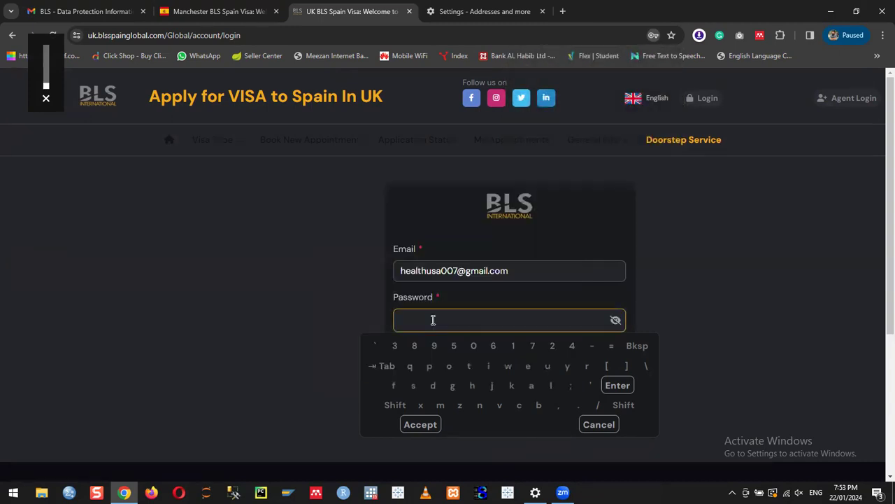
left_click(652, 36)
left_click(610, 97)
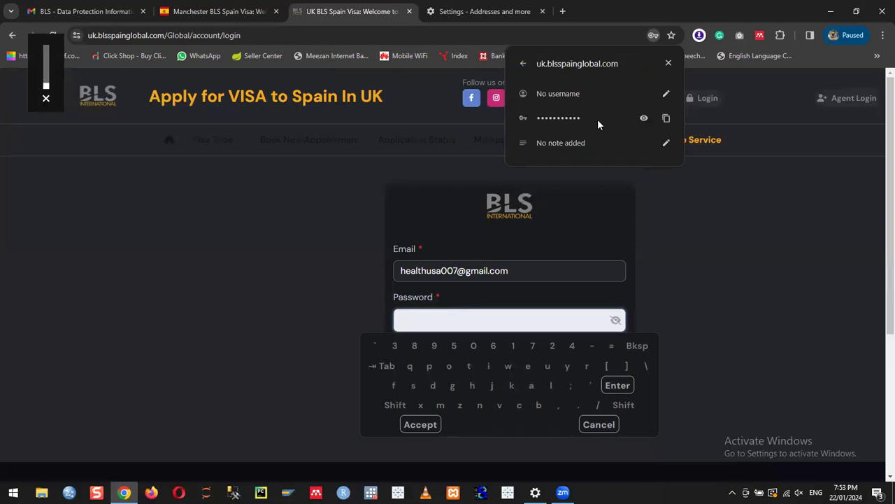
left_click(666, 117)
Step: Retry filling the still-empty password field, then cancel the on-screen keyboard and switch to Zoom
left_click(414, 321)
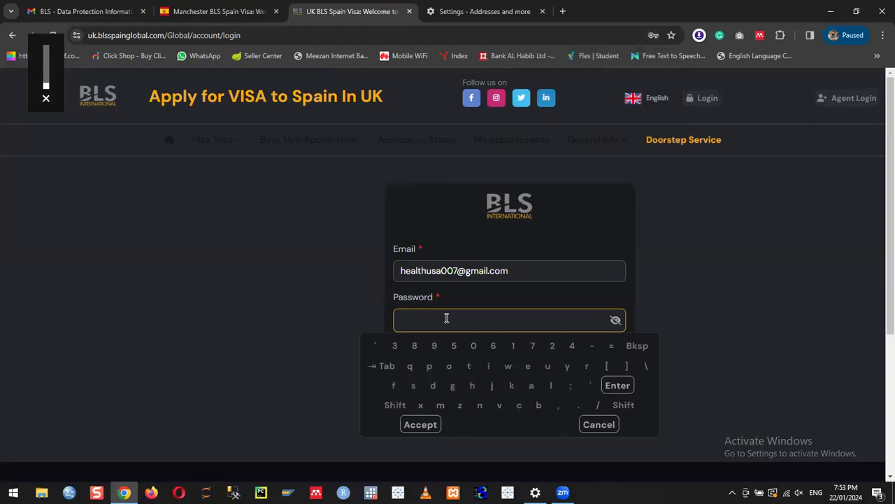
left_click(419, 427)
left_click(507, 316)
left_click(652, 35)
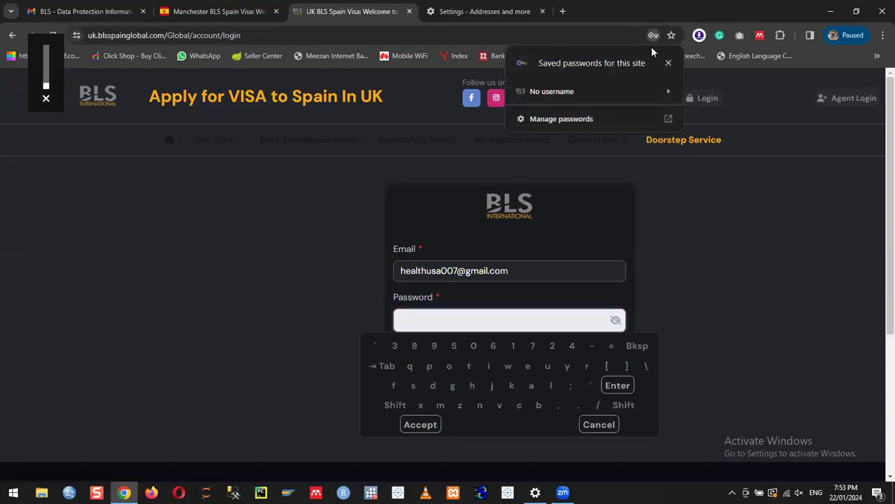
left_click(638, 93)
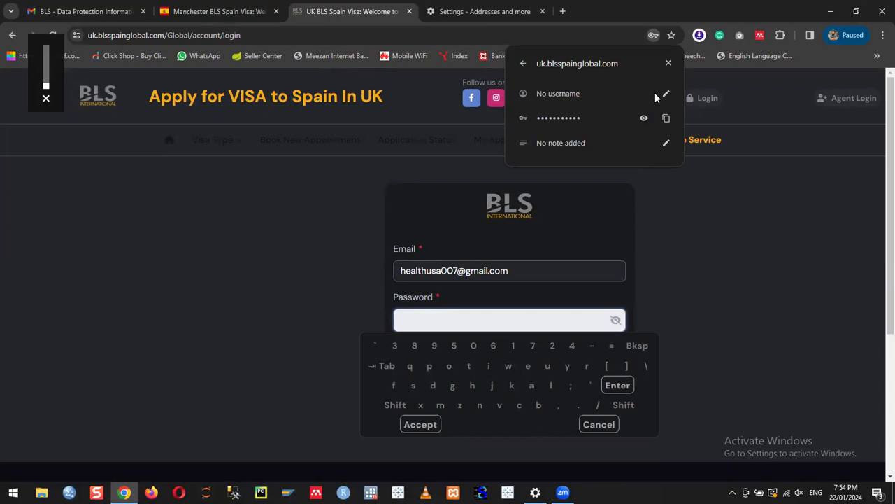
left_click(691, 244)
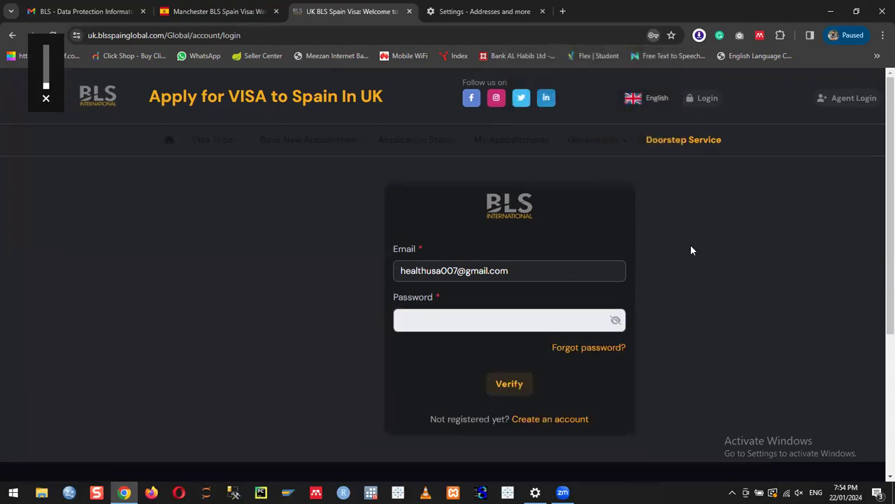
left_click(515, 321)
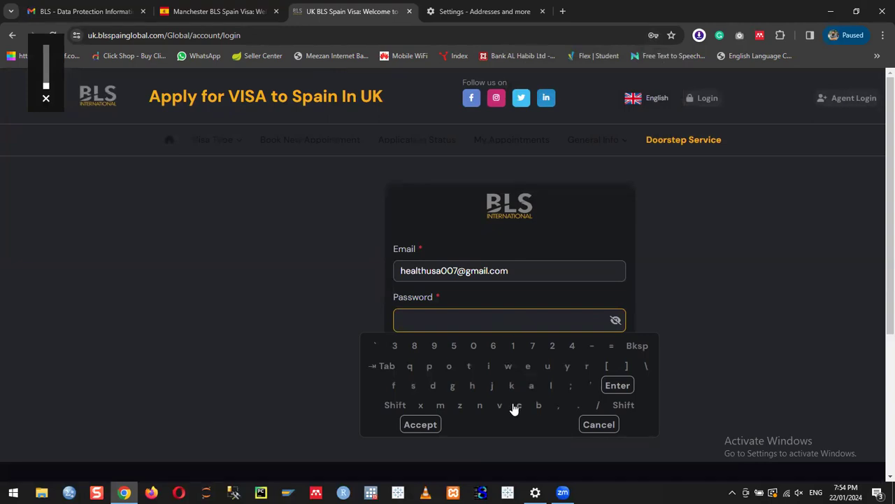
left_click(539, 405)
left_click(608, 423)
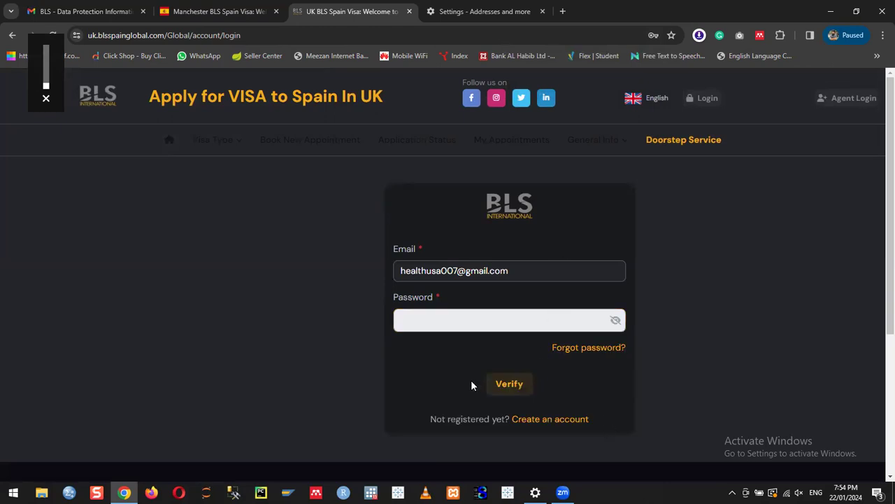
left_click(563, 491)
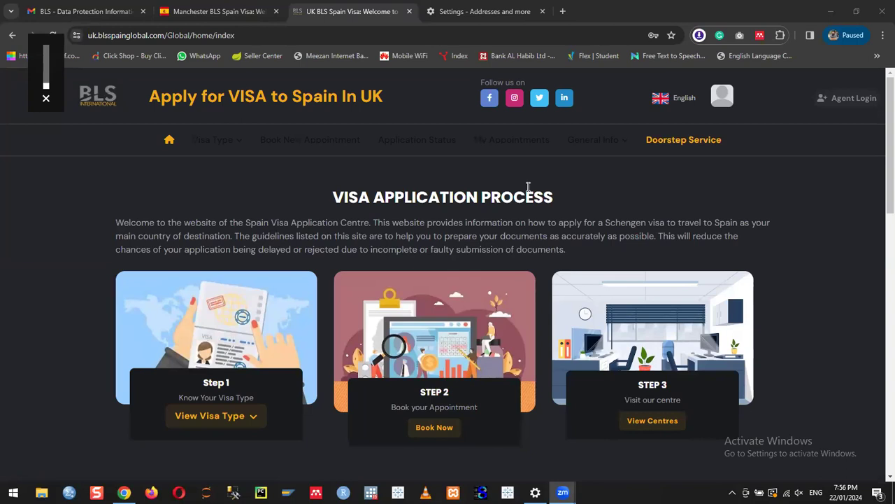
Step: Start a new booking and pass the captcha by selecting all six boxes showing 111
left_click(454, 428)
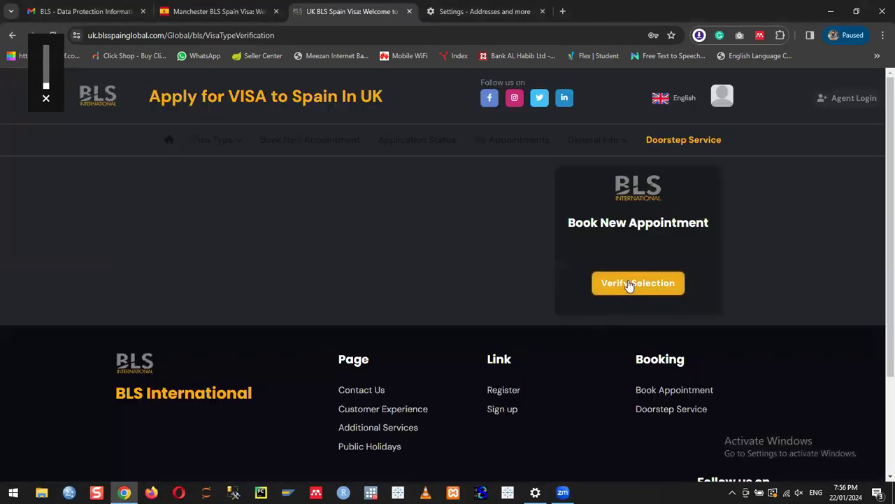
left_click(628, 283)
left_click(435, 208)
left_click(370, 202)
left_click(505, 202)
left_click(504, 340)
left_click(428, 332)
left_click(507, 279)
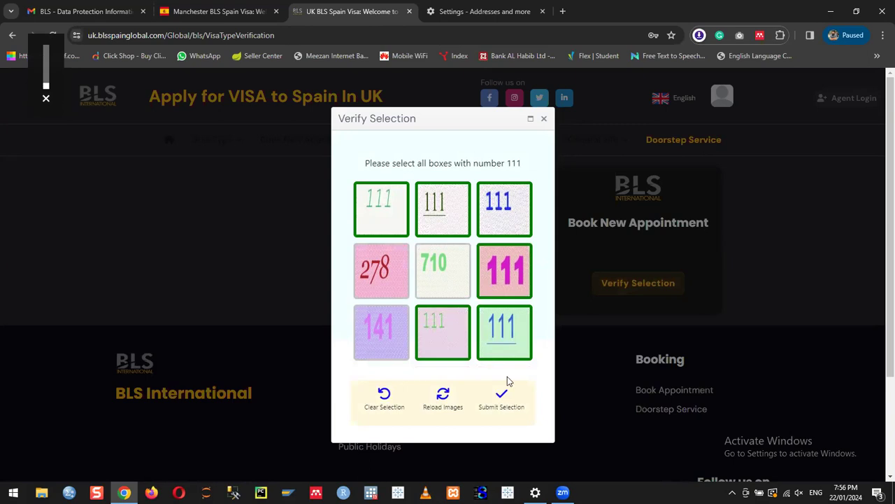
left_click(509, 404)
left_click(660, 284)
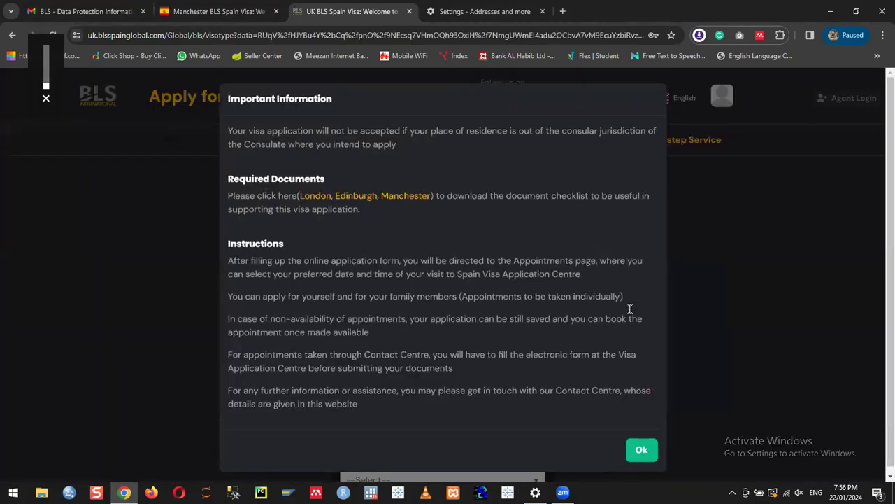
Step: Acknowledge the notice and try jurisdiction/location pairs SCOTLAND–Edinburgh and West Midlands–Manchester
left_click(640, 449)
scroll(509, 320, "down", 3)
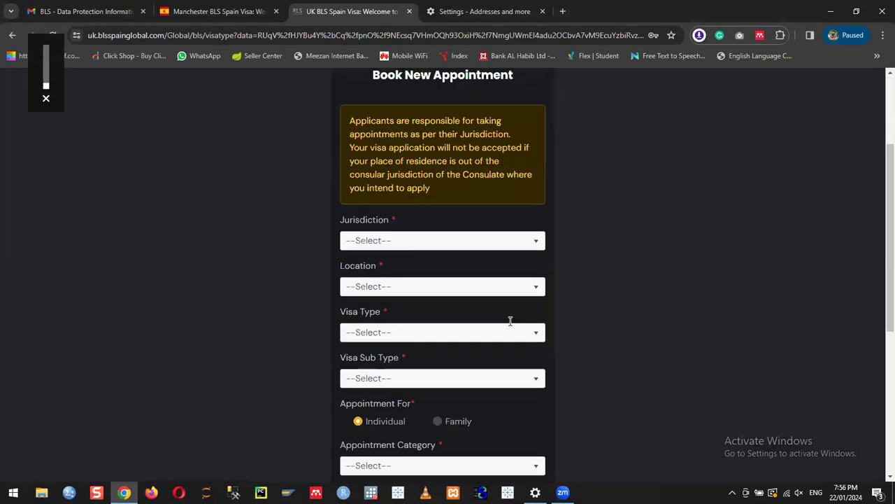
left_click(422, 173)
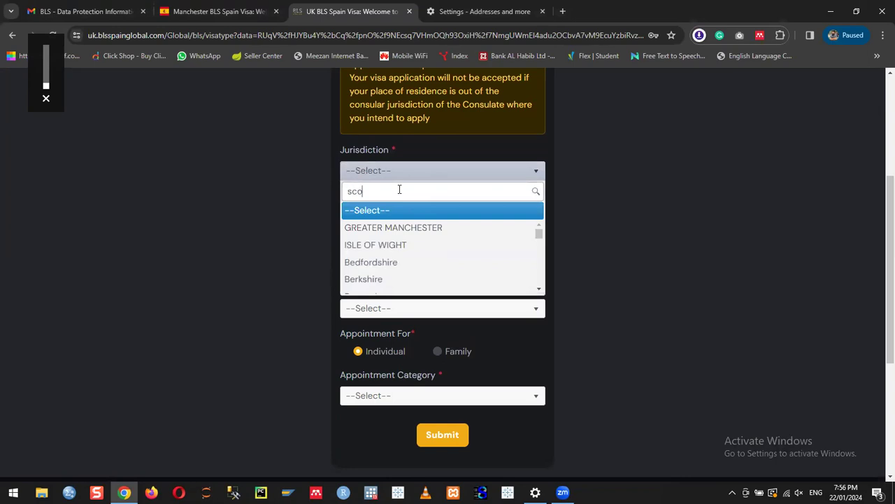
left_click(391, 228)
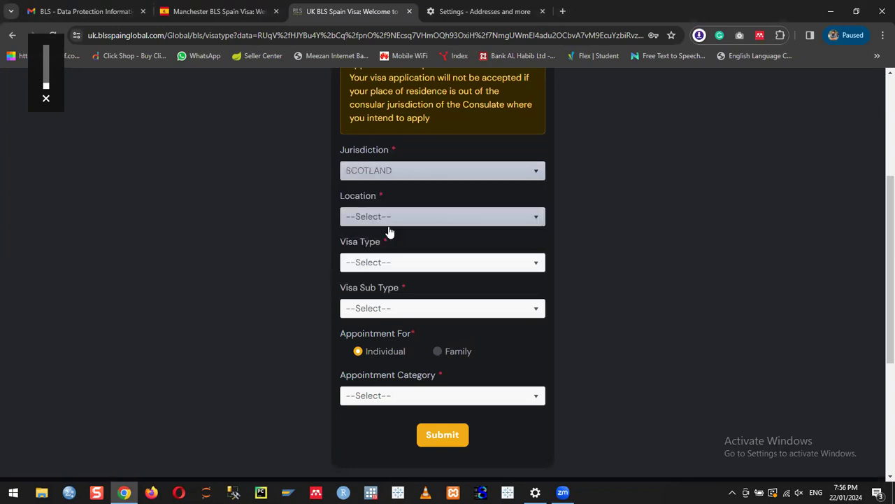
left_click(376, 220)
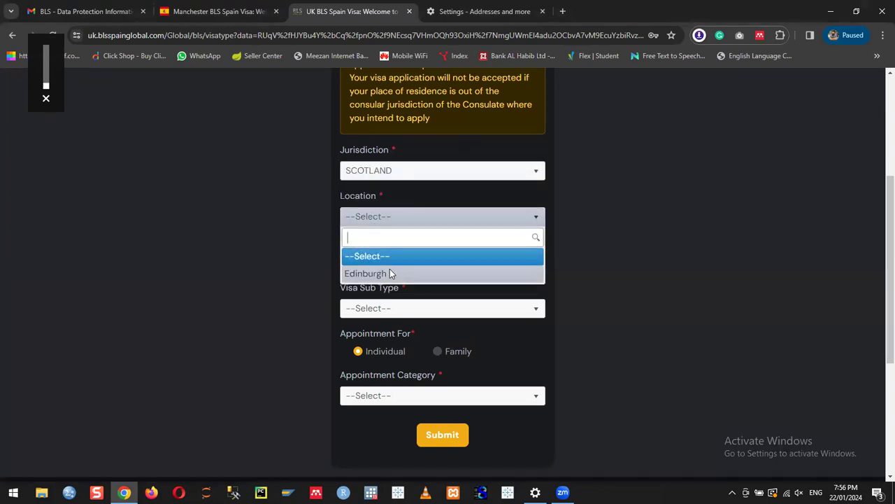
left_click(390, 274)
left_click(384, 171)
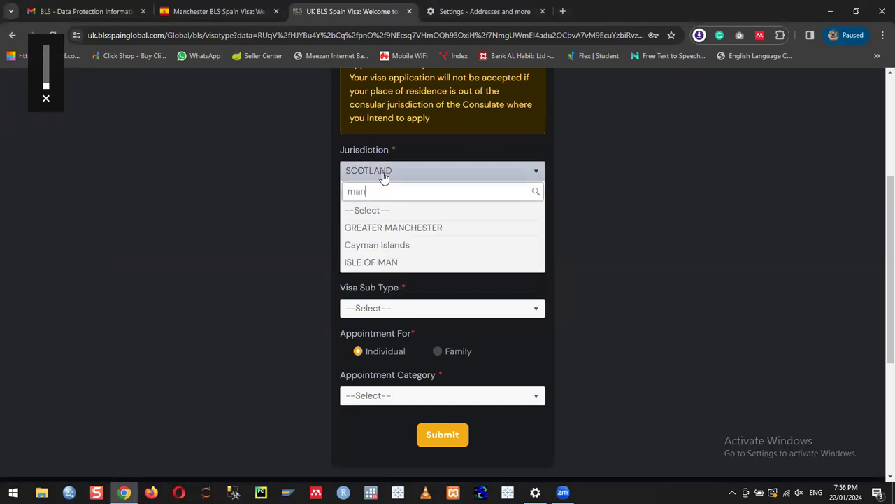
key("BackSpace")
key("BackSpace")
key("BackSpace")
type("w")
left_click(380, 227)
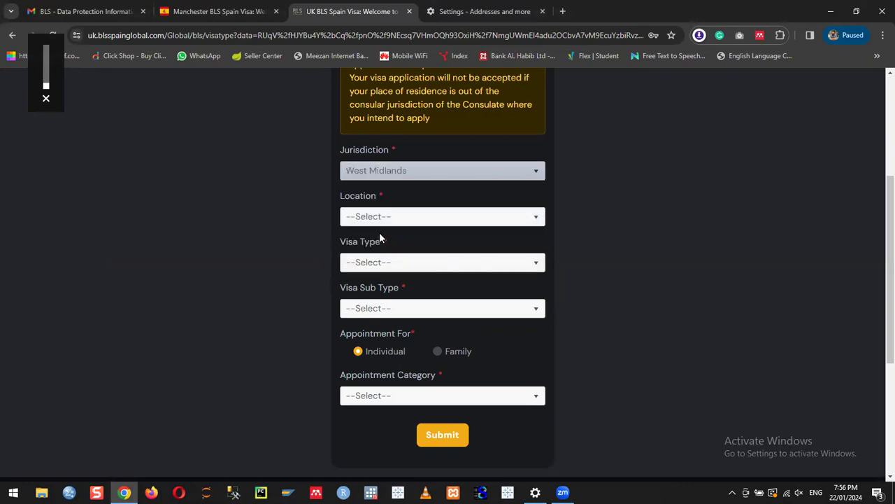
left_click(380, 221)
left_click(380, 270)
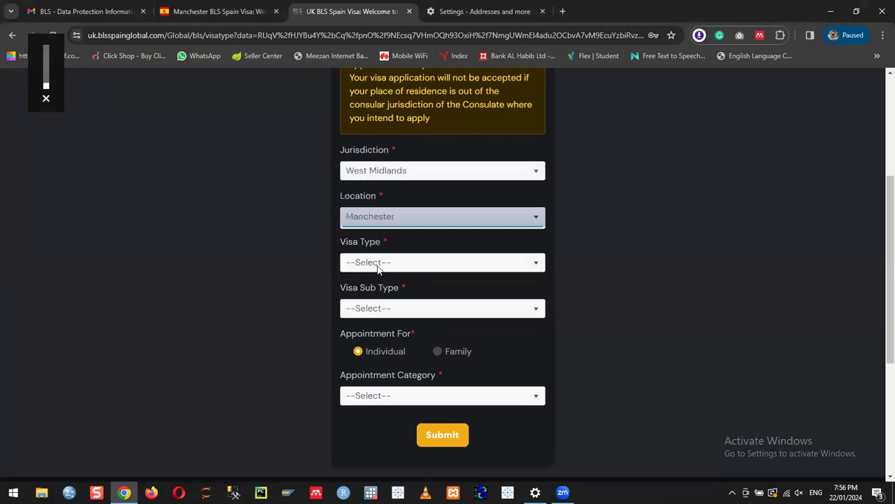
Step: Try Greater London as the jurisdiction with London as the location
left_click(384, 172)
type("lon")
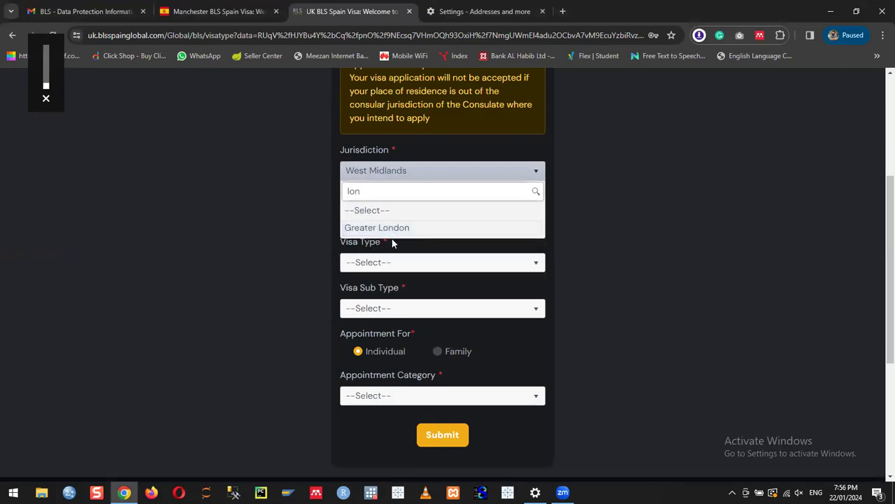
left_click(391, 233)
left_click(384, 220)
left_click(389, 278)
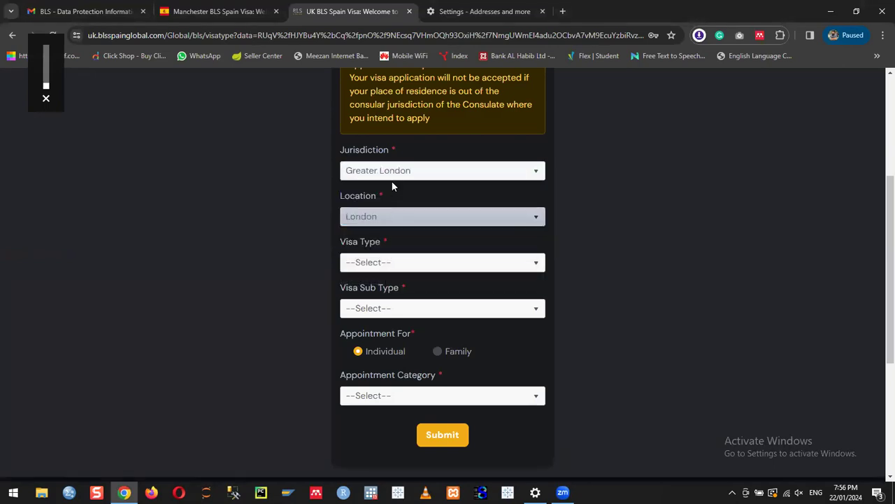
Step: Search 'sco' and set the jurisdiction to SCOTLAND with location Edinburgh
left_click(391, 181)
type("sco")
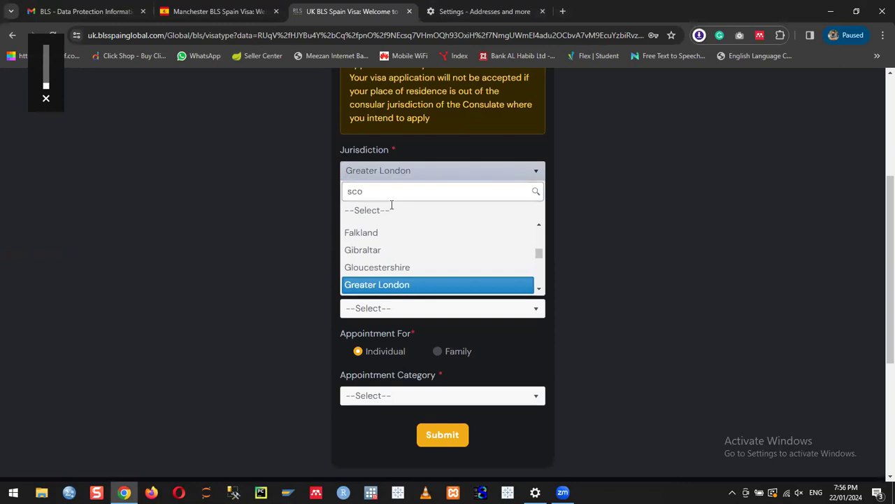
left_click(389, 228)
left_click(386, 219)
left_click(396, 276)
Step: Choose Short Term Visa, Tourist Visa sub type and Normal category, then submit
left_click(380, 265)
left_click(410, 321)
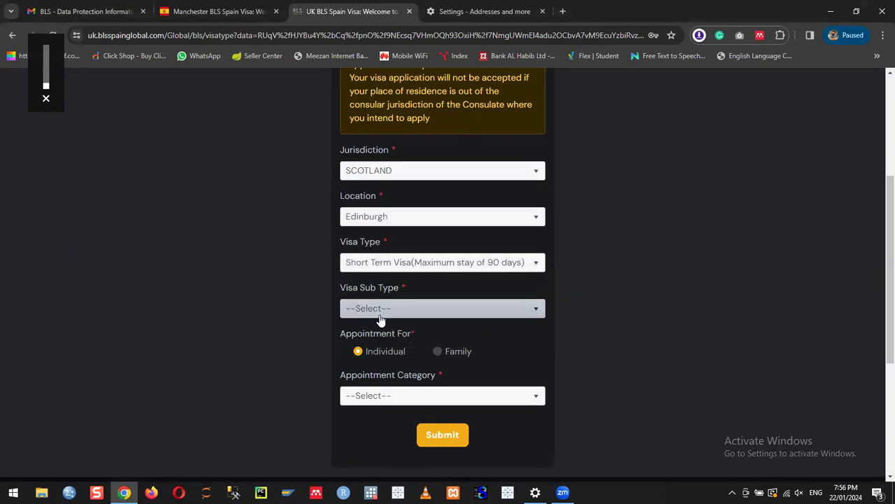
left_click(381, 311)
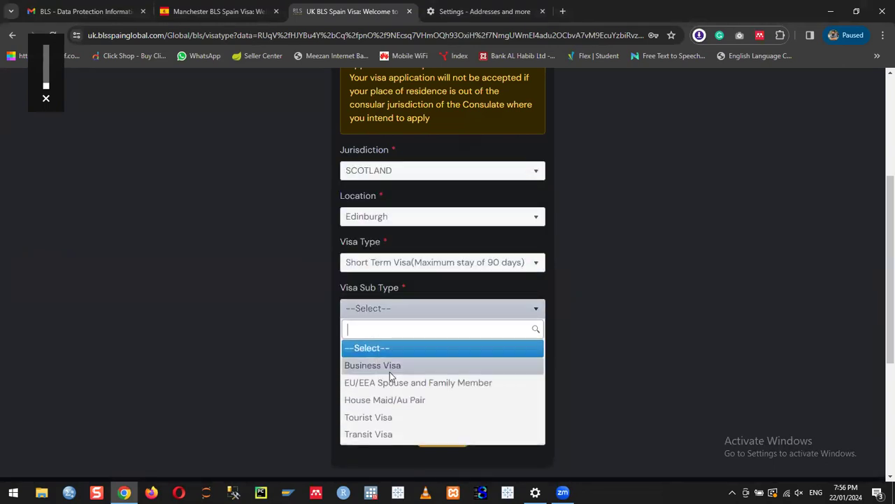
left_click(384, 417)
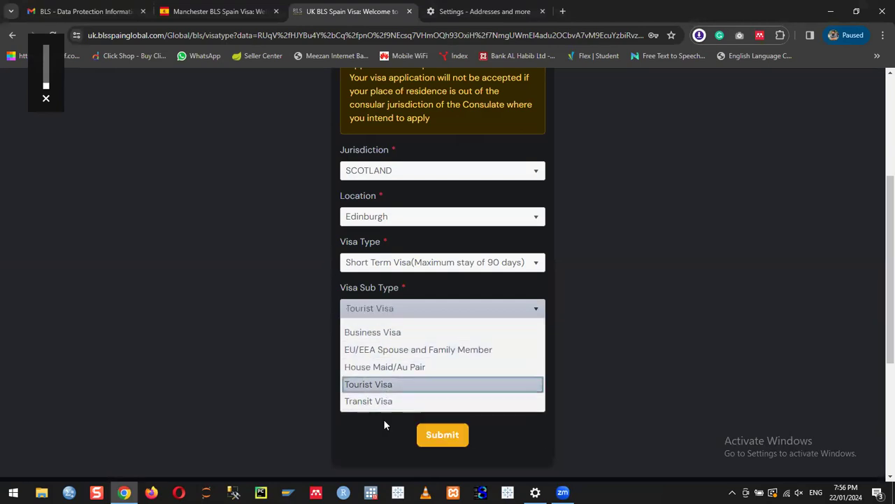
left_click(463, 392)
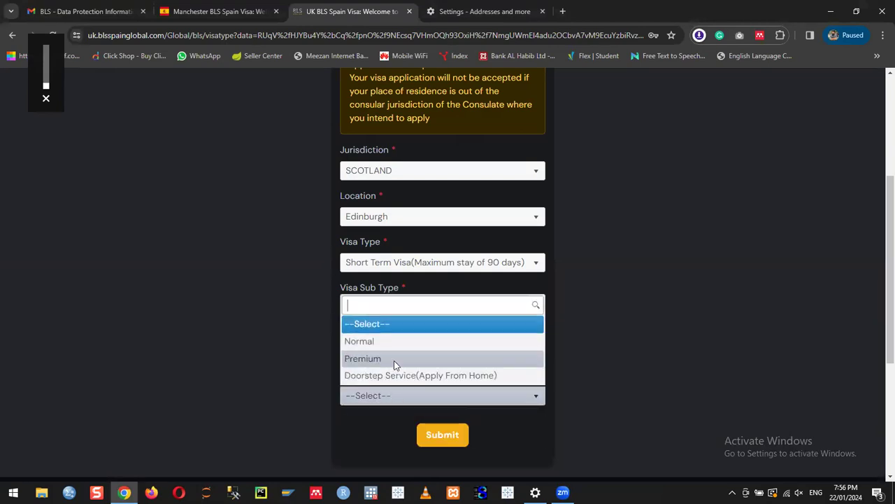
left_click(388, 343)
left_click(436, 433)
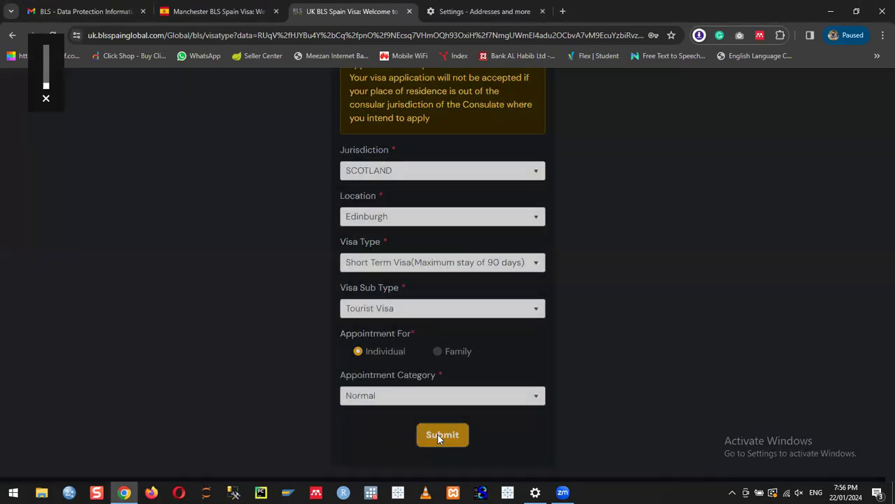
left_click(564, 333)
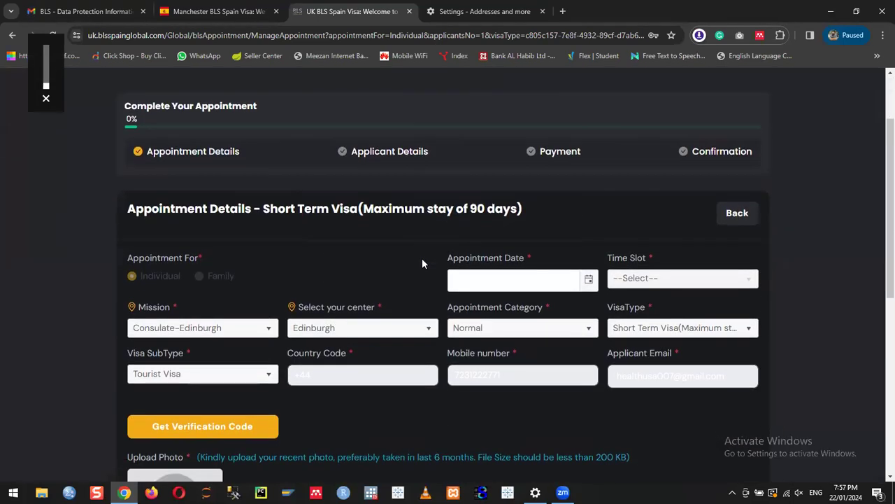
Step: Check the prefilled mobile and email, then pick January 23 with the 12:15–12:30 slot
scroll(422, 263, "down", 3)
scroll(422, 263, "up", 1)
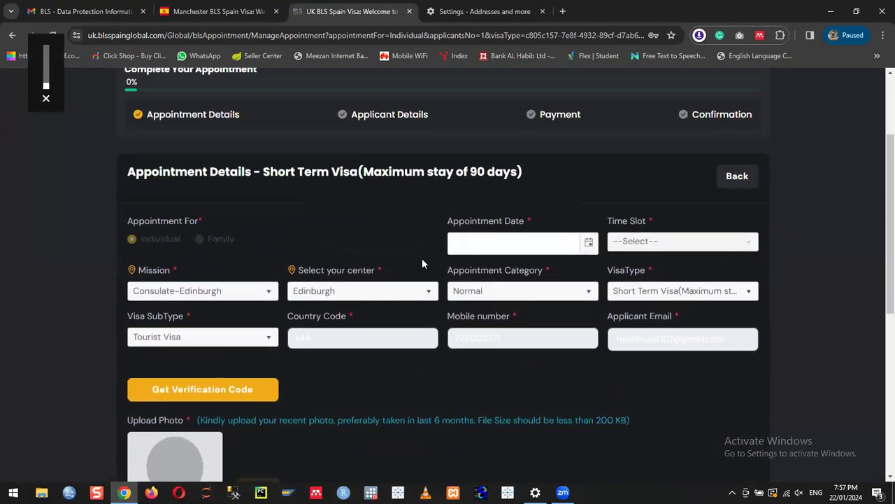
left_click(493, 339)
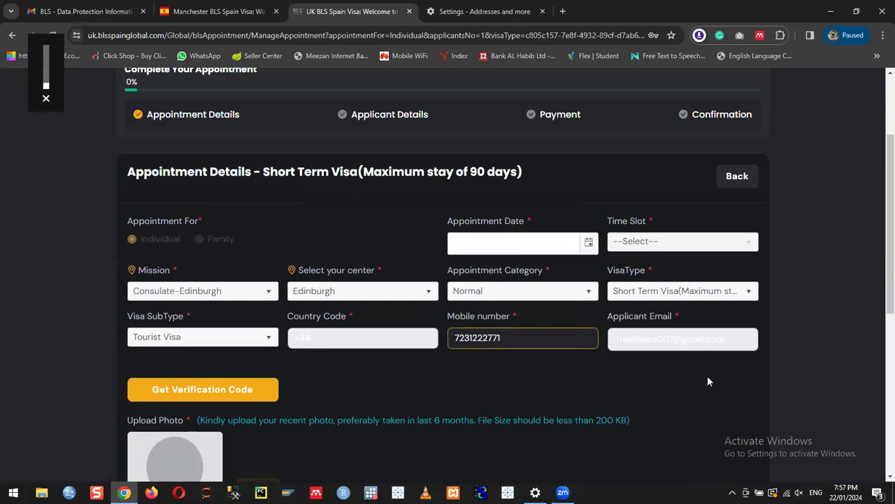
left_click(673, 344)
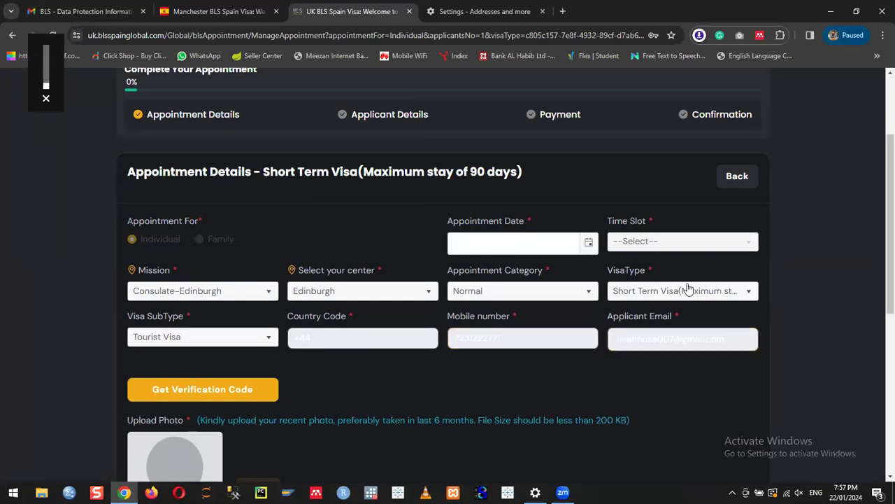
left_click(511, 243)
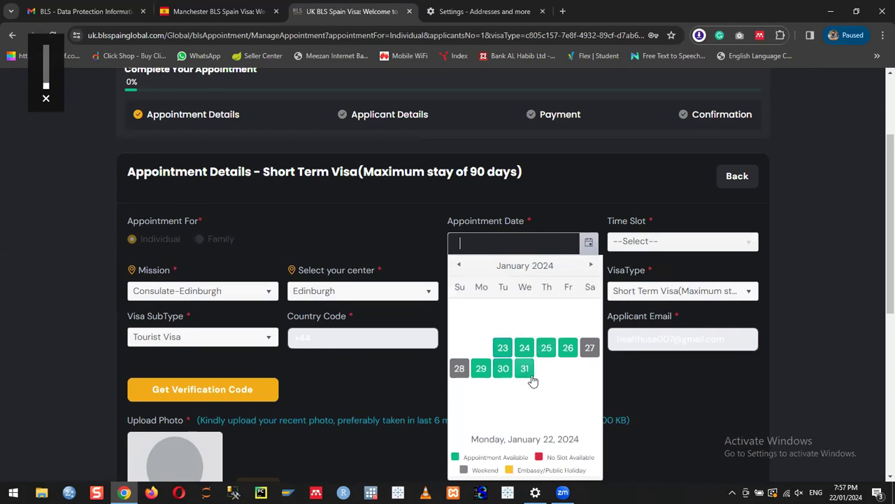
left_click(503, 349)
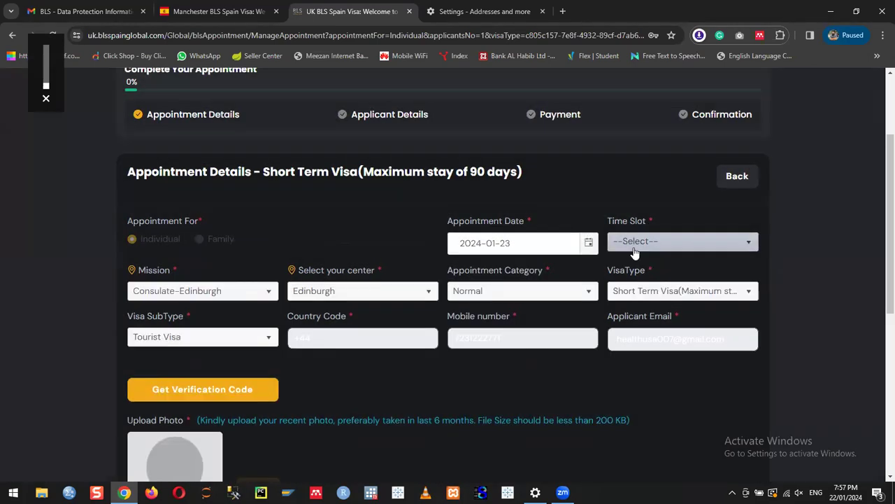
left_click(634, 245)
scroll(678, 409, "down", 2)
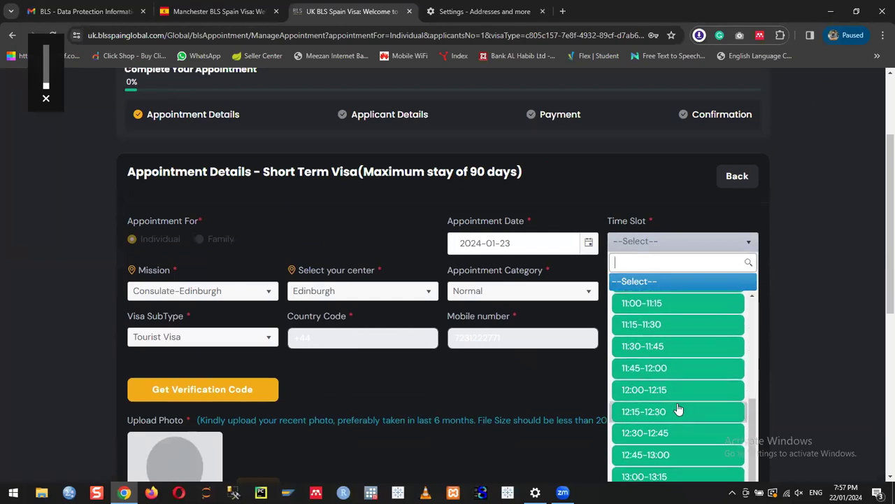
left_click(678, 412)
Step: Change the appointment to January 31 in the 11:45–12:00 time slot
left_click(526, 242)
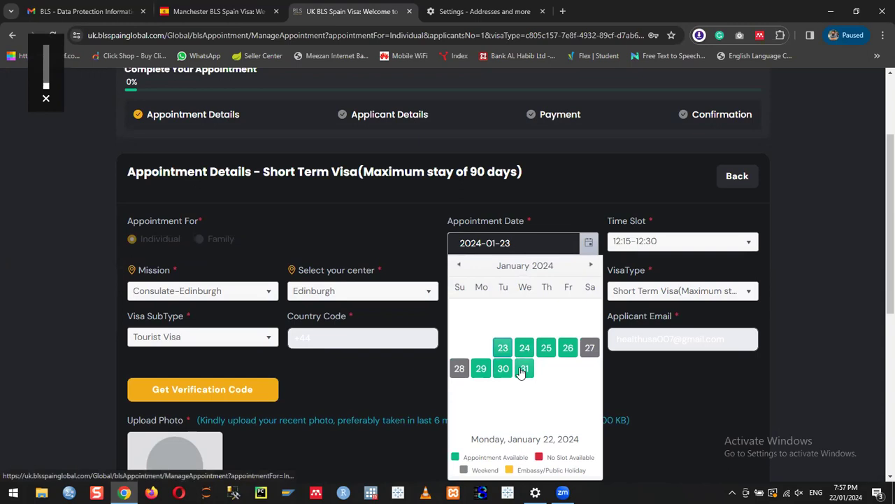
left_click(525, 367)
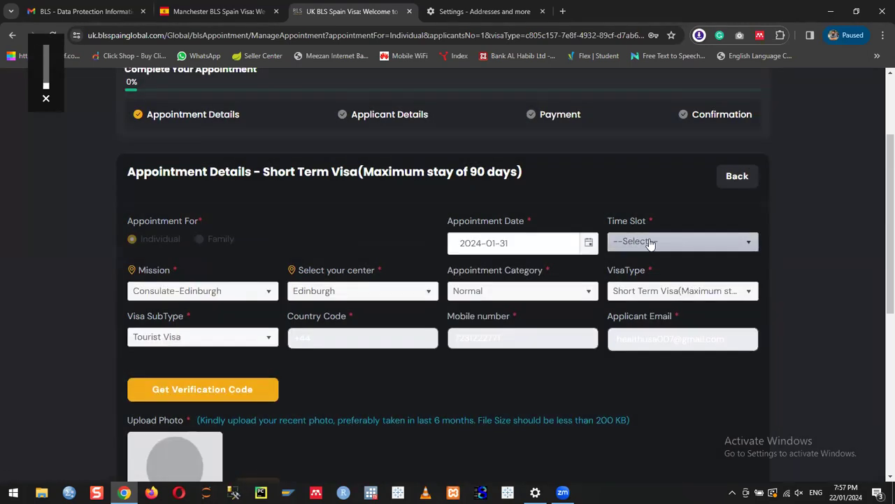
left_click(649, 242)
scroll(668, 413, "down", 5)
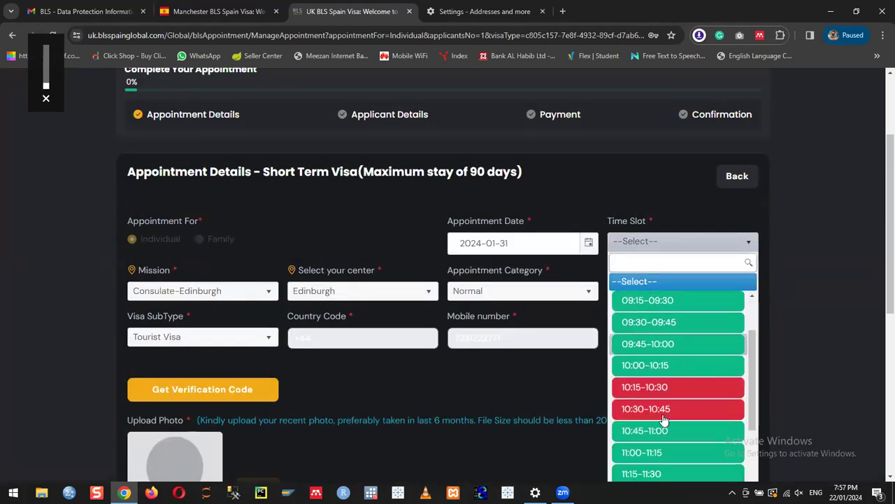
left_click(666, 373)
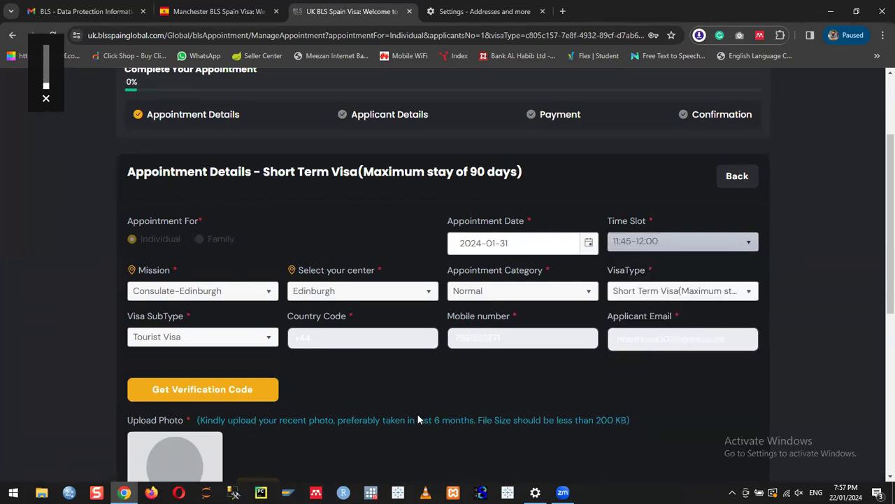
scroll(417, 419, "down", 2)
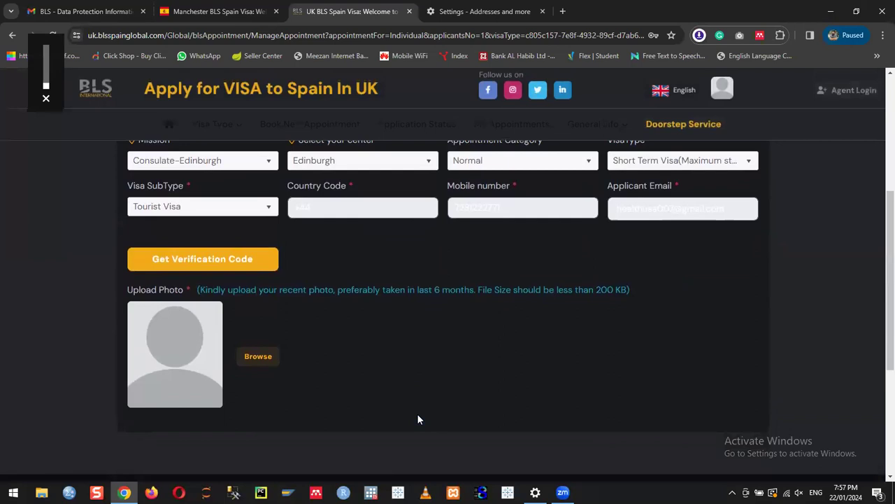
Step: Request an email verification code and select it in the BLS verification email
left_click(218, 257)
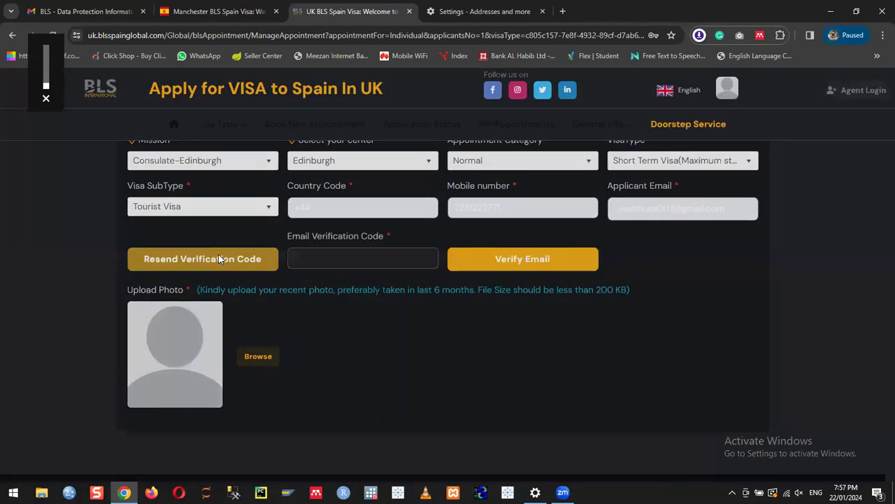
left_click(564, 313)
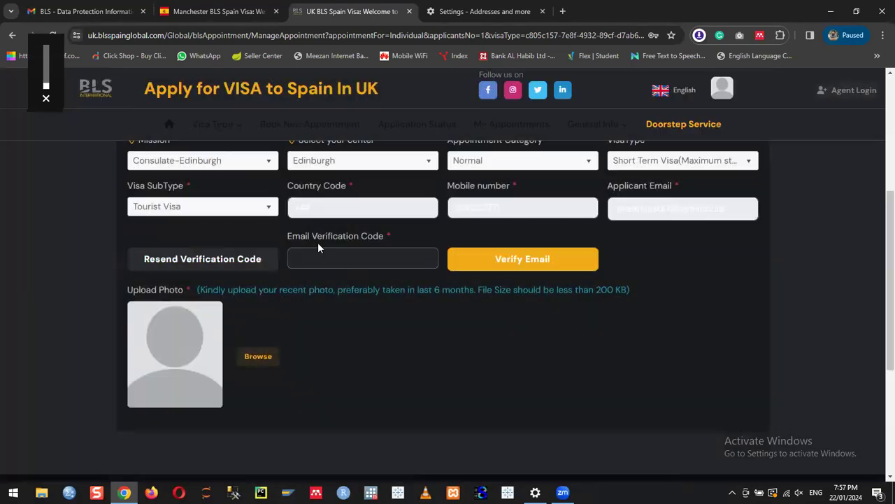
left_click(55, 7)
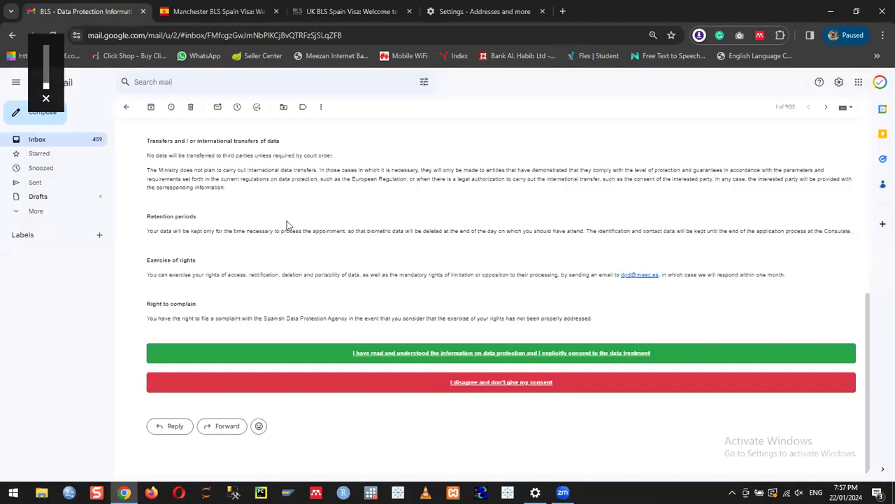
left_click(84, 140)
left_click(324, 209)
double_click(160, 212)
Step: Enter the emailed code in the Email Verification Code field and confirm it
left_click(222, 8)
left_click(340, 7)
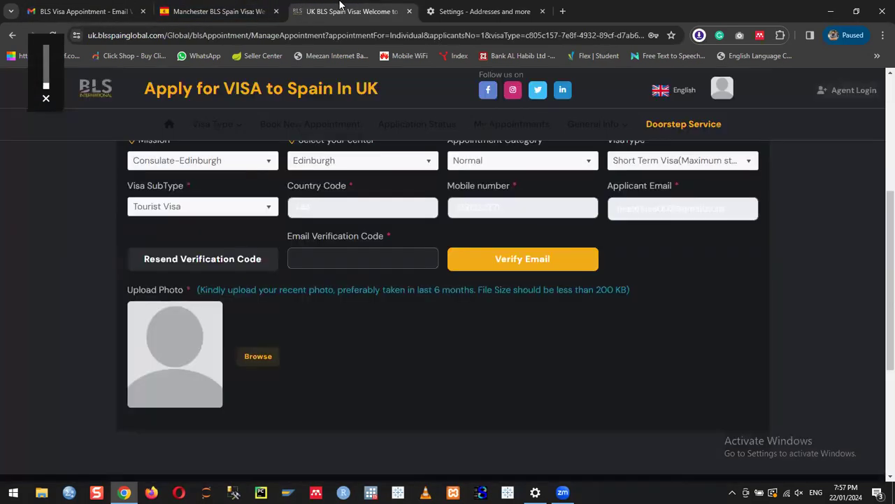
left_click(364, 258)
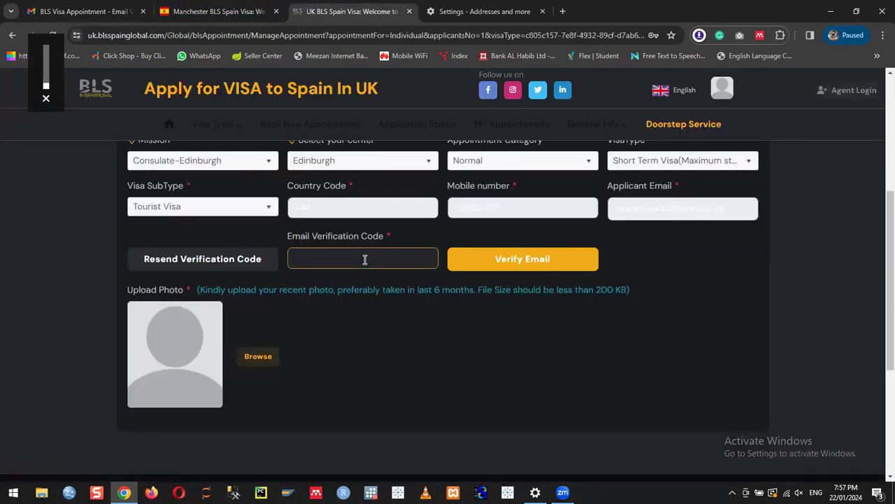
left_click(84, 11)
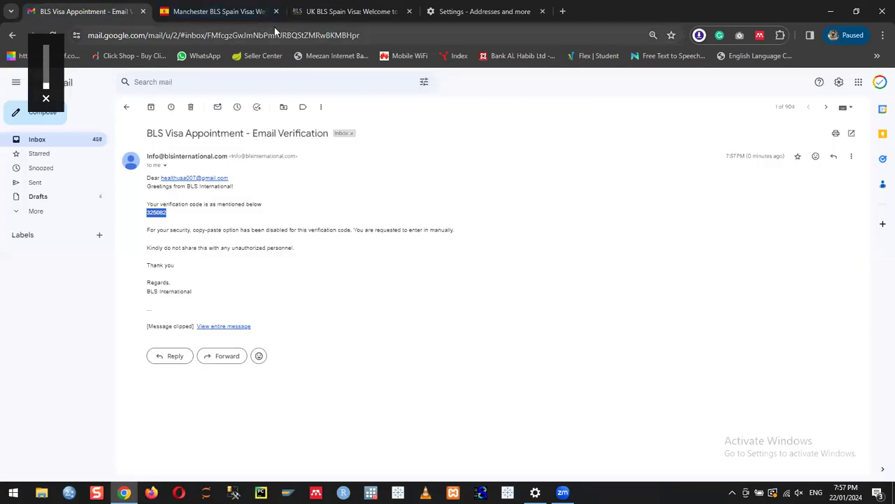
left_click(265, 11)
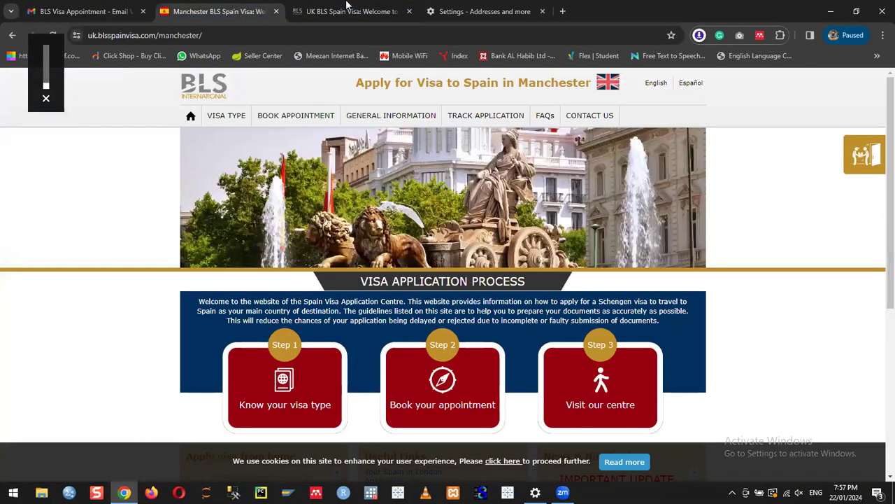
left_click(346, 7)
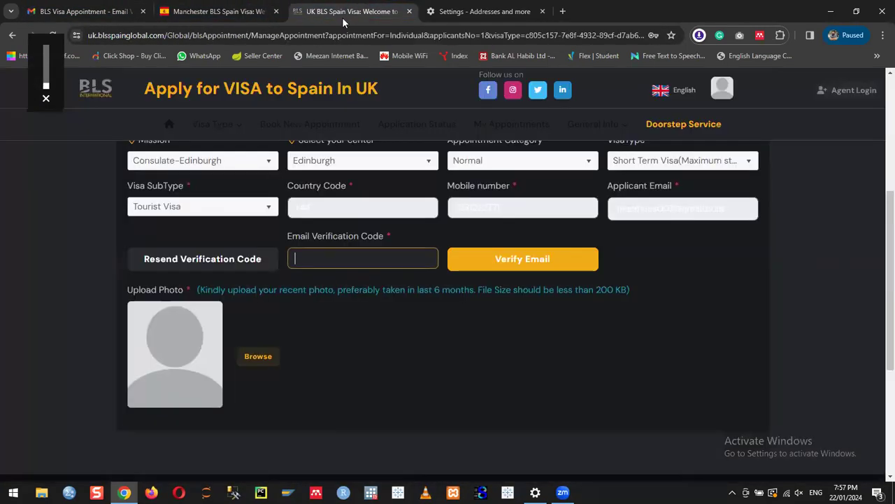
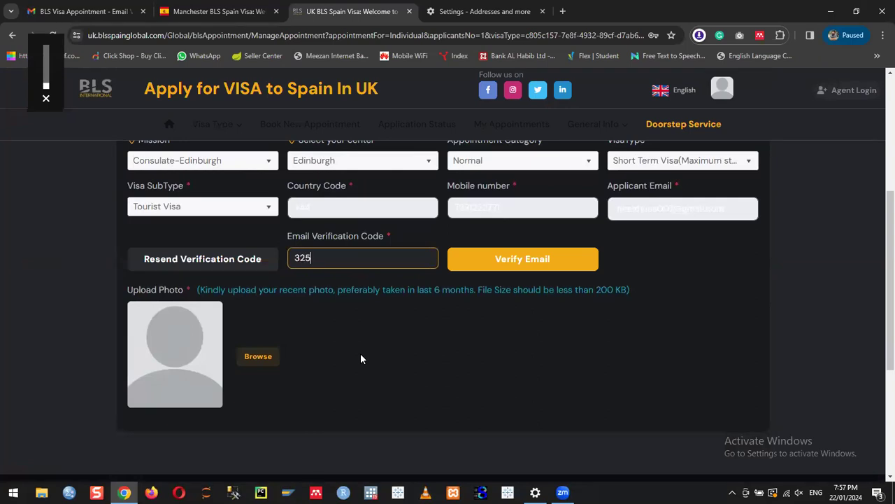
left_click(490, 268)
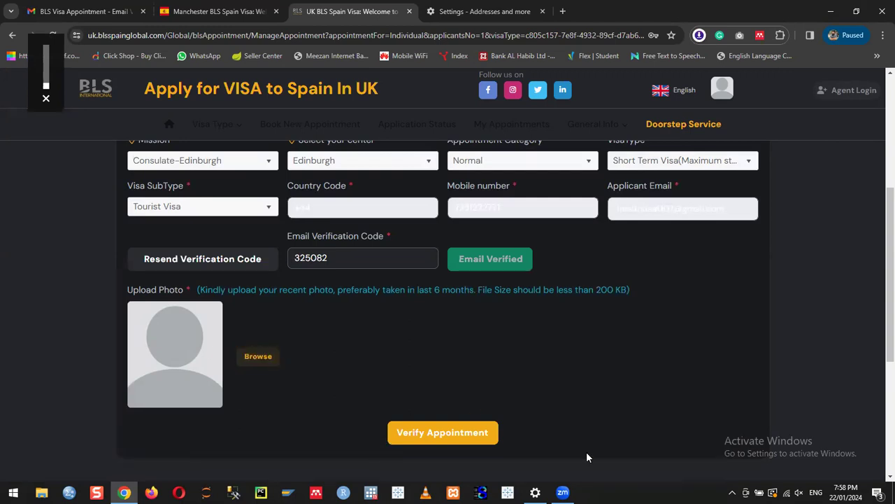
Step: Choose the applicant's photo file to upload under Upload Photo
left_click(563, 492)
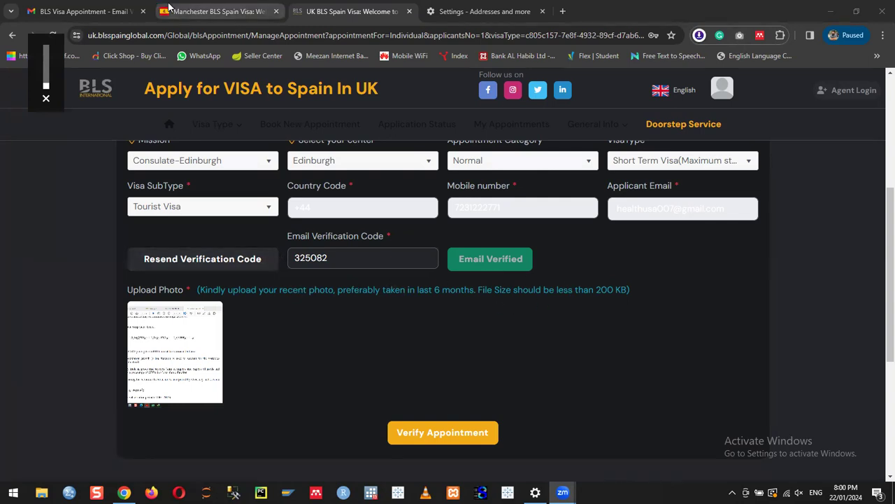
Step: Switch to the Manchester BLS Spain Visa tab and scroll to the Track your Application and news sections
left_click(217, 11)
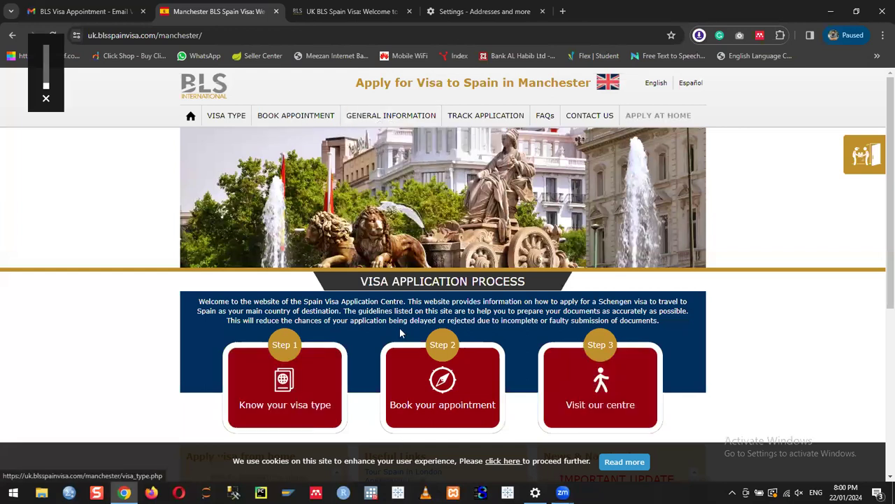
scroll(507, 299, "down", 3)
scroll(507, 300, "down", 2)
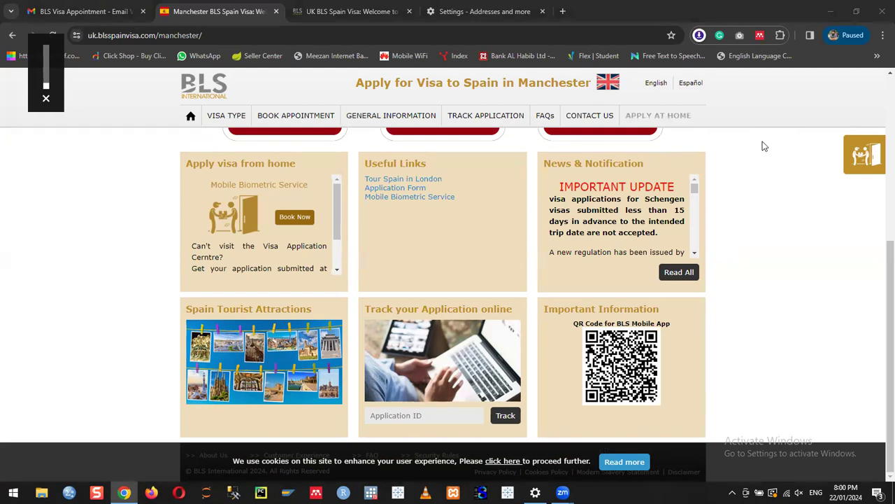
Step: Search Google Images for 'uk passport size photo' in a new tab, clearing the cookie consent page
left_click(560, 11)
type("u")
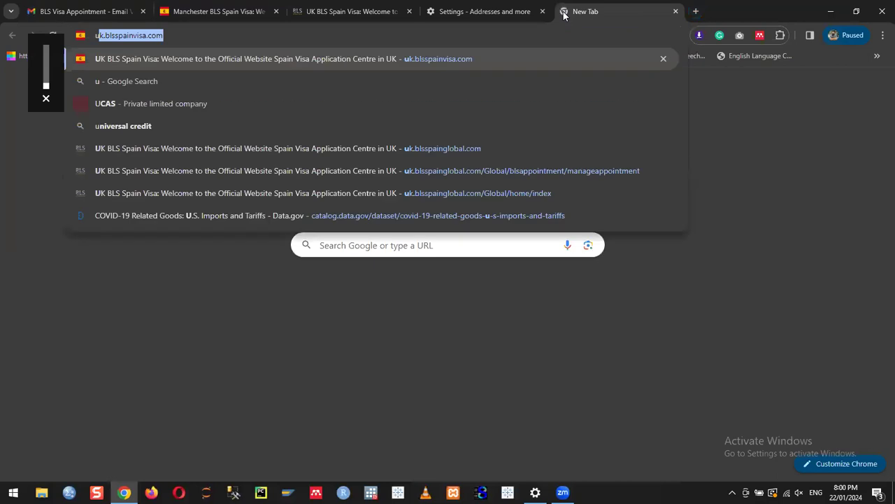
type("k passport size p")
key("Return")
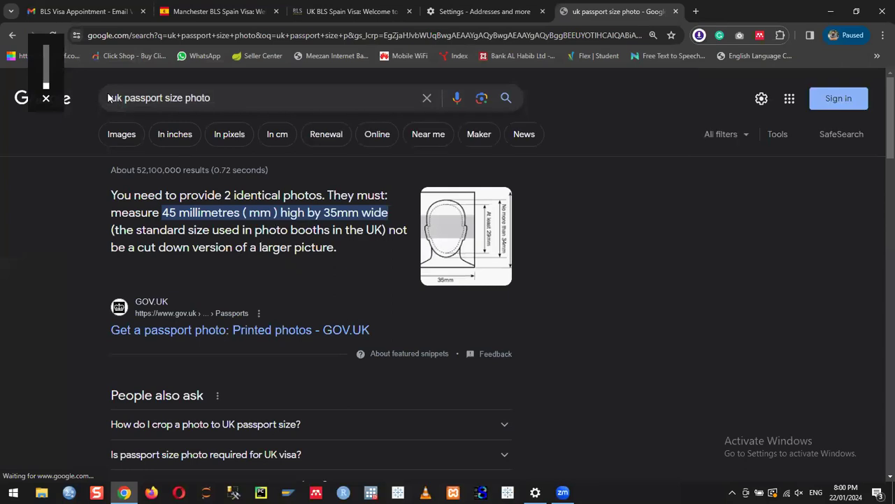
left_click(119, 134)
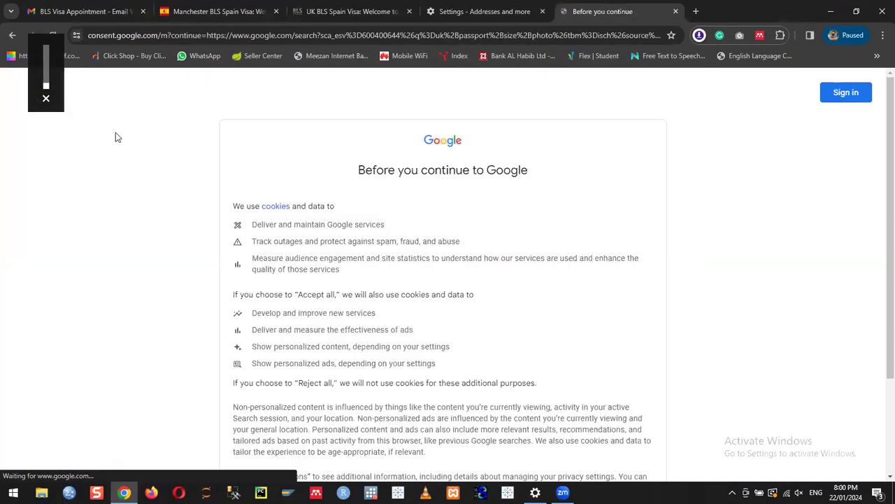
scroll(428, 230, "down", 2)
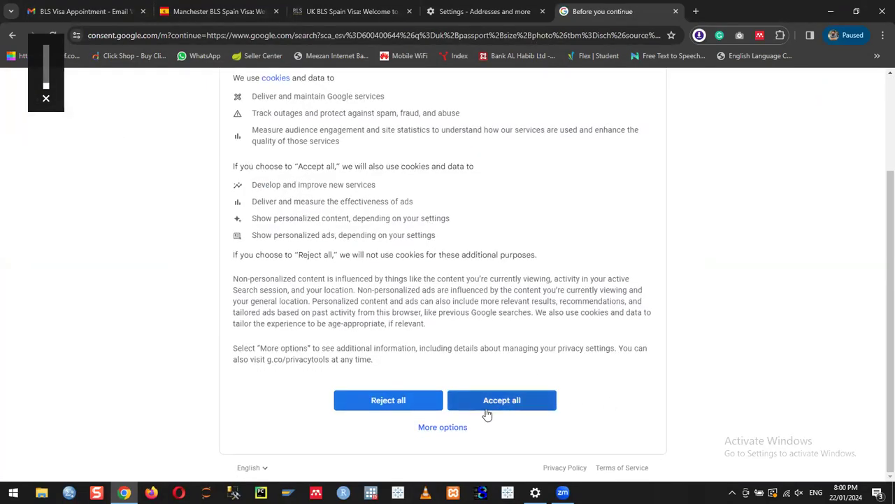
left_click(388, 400)
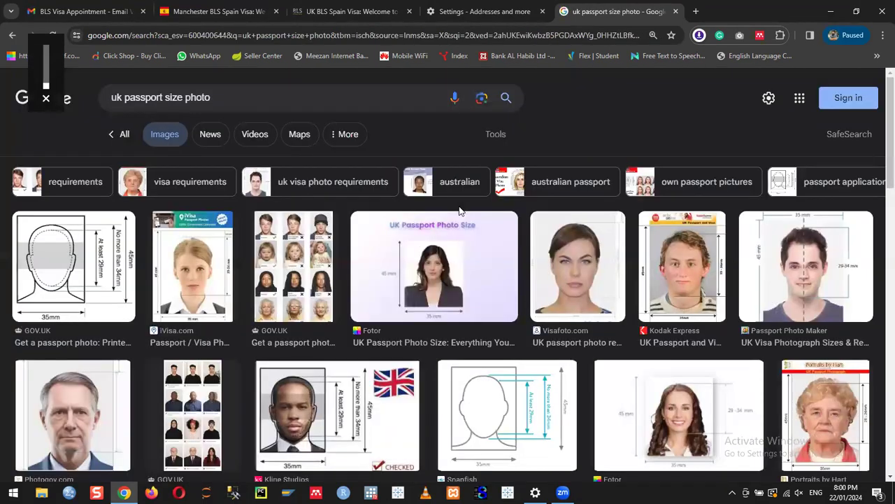
Step: Preview the Visafoto, Kodak Express and other passport photo examples, then return to the booking tab
left_click(593, 253)
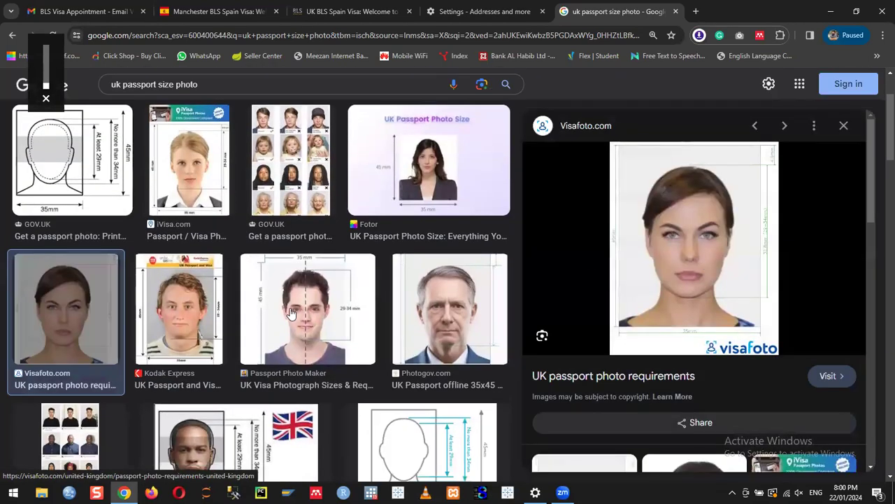
left_click(290, 315)
left_click(211, 320)
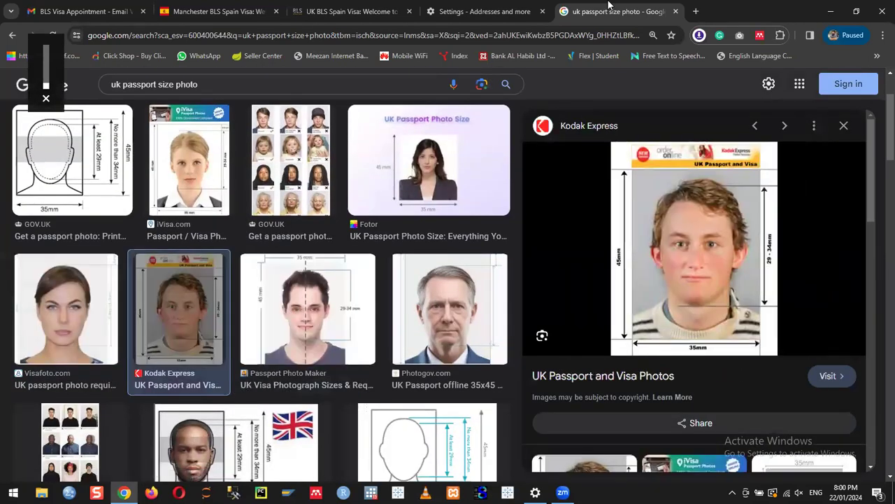
left_click(483, 11)
left_click(350, 12)
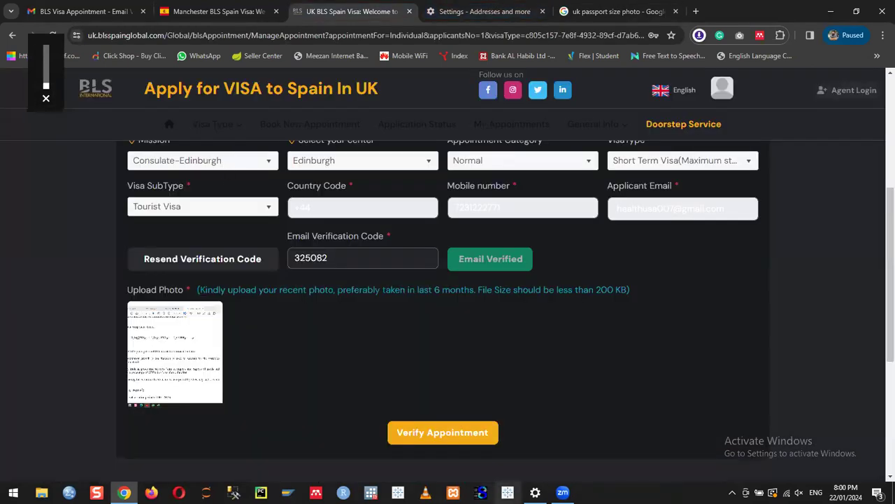
Step: Pass the Verify Appointment captcha by selecting the three 286 tiles, then submit the appointment
left_click(472, 442)
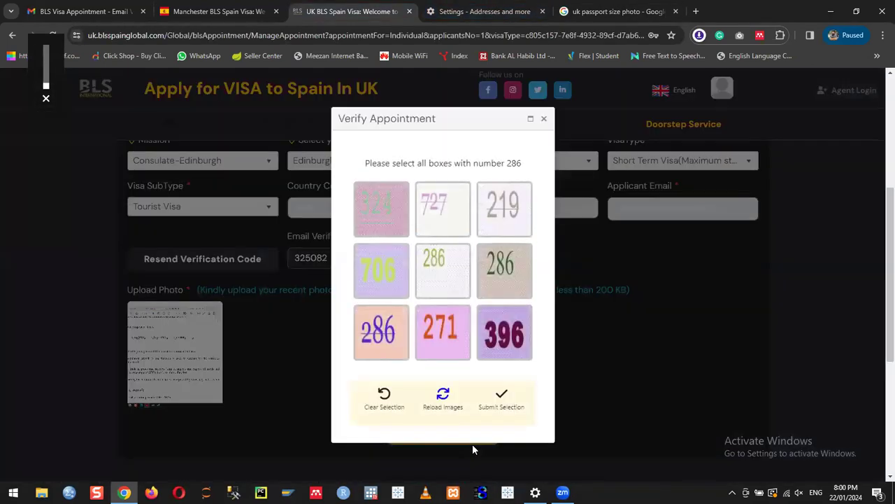
left_click(451, 283)
left_click(506, 274)
left_click(379, 333)
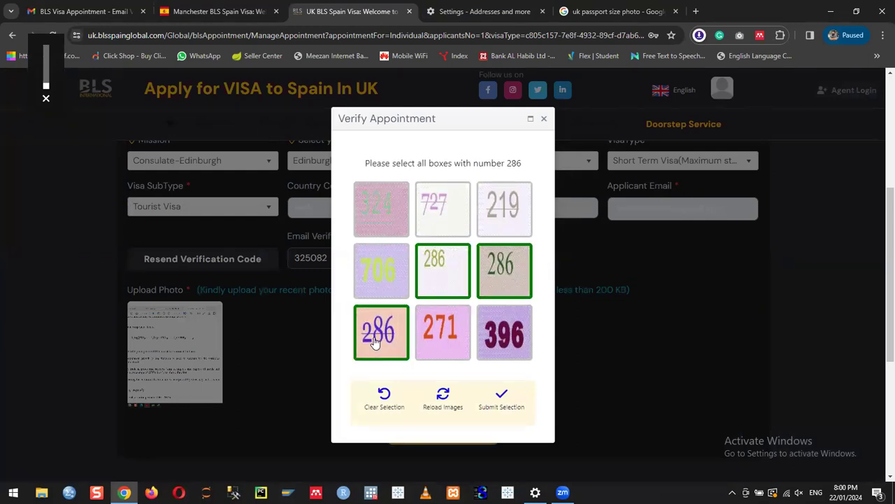
left_click(503, 403)
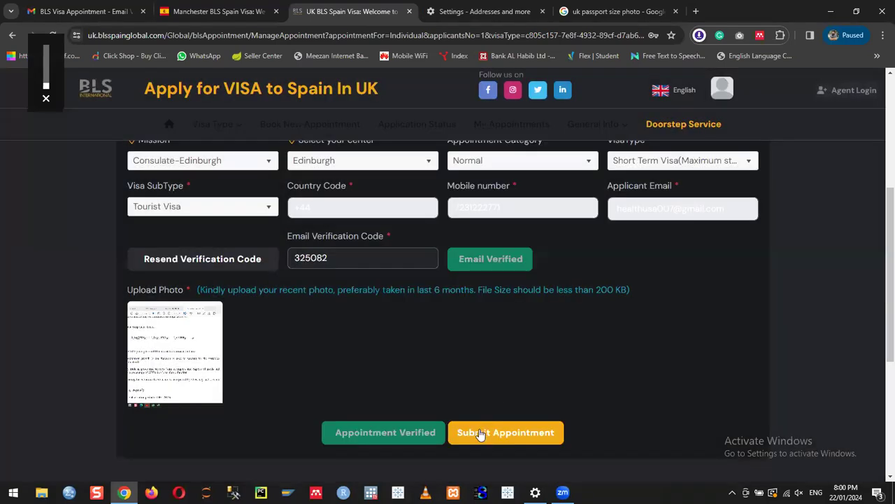
left_click(479, 431)
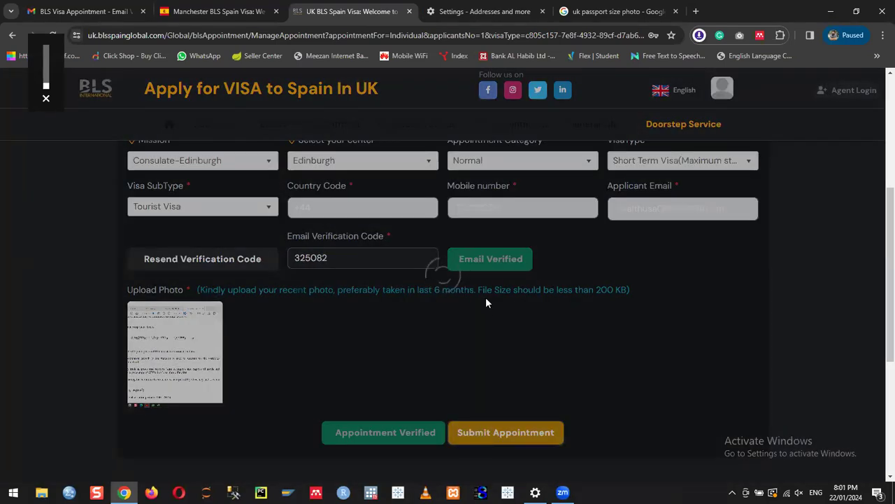
scroll(485, 297, "down", 10)
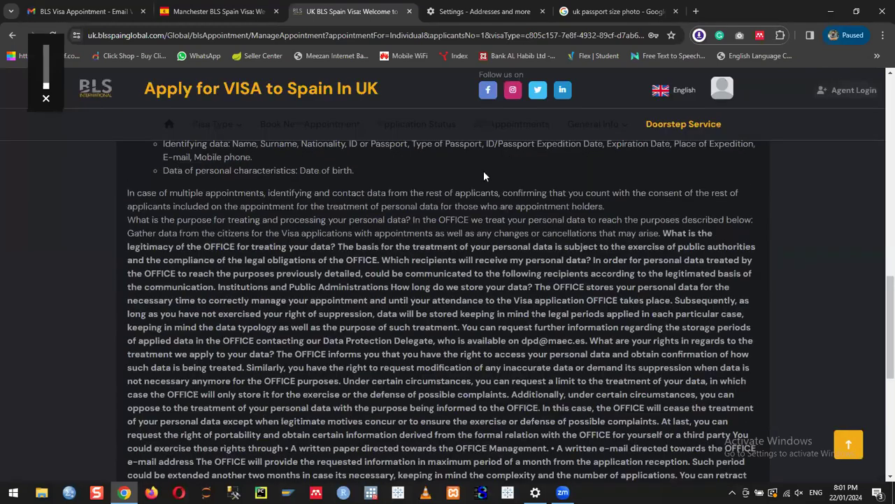
Step: Agree to provide consent on the data protection terms and scroll to the Applicant Details form
scroll(483, 176, "down", 10)
left_click(499, 175)
scroll(432, 294, "down", 2)
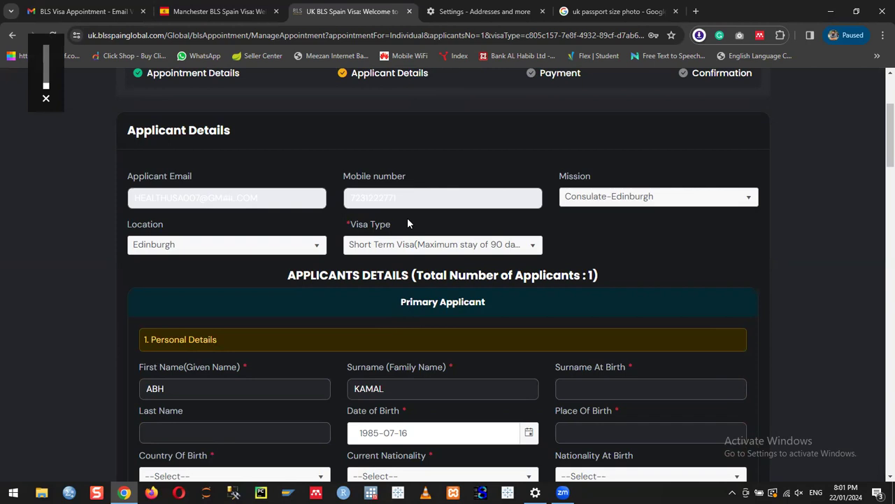
scroll(433, 313, "down", 3)
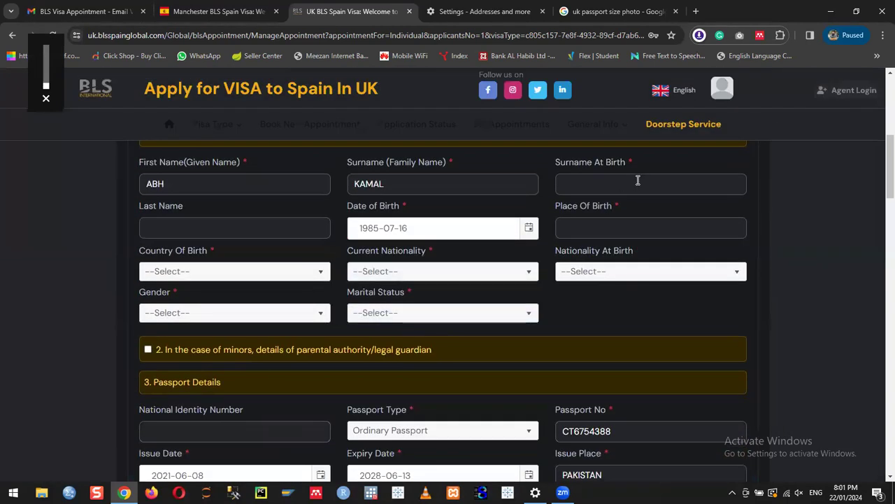
Step: Enter PAKISTAN as Place Of Birth and fill in the applicant's surname at birth
left_click(609, 227)
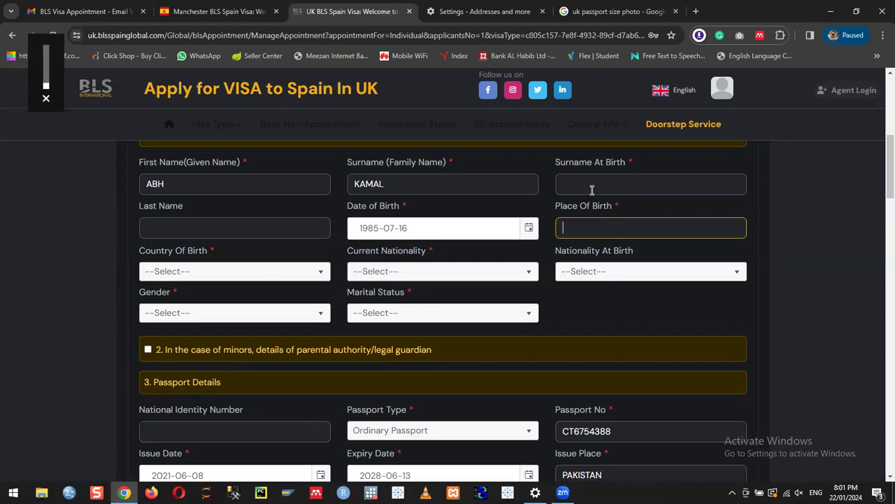
type("PAKISTAN")
left_click(591, 190)
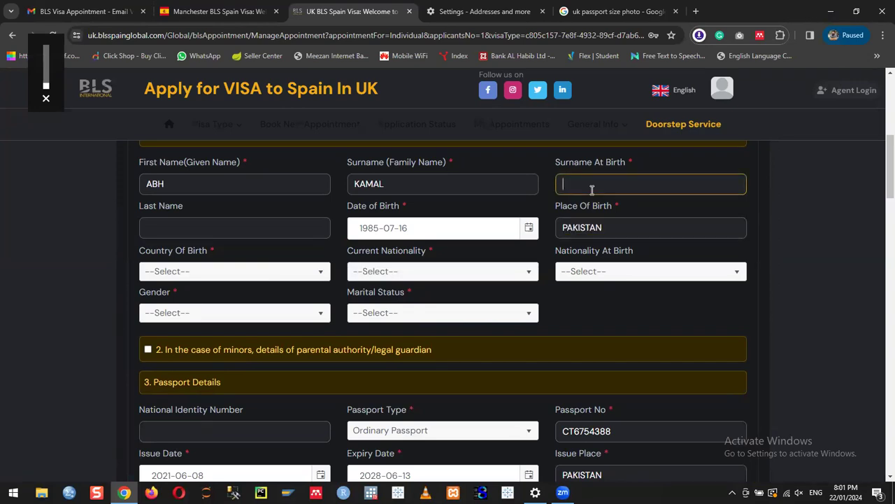
type("KAMAL")
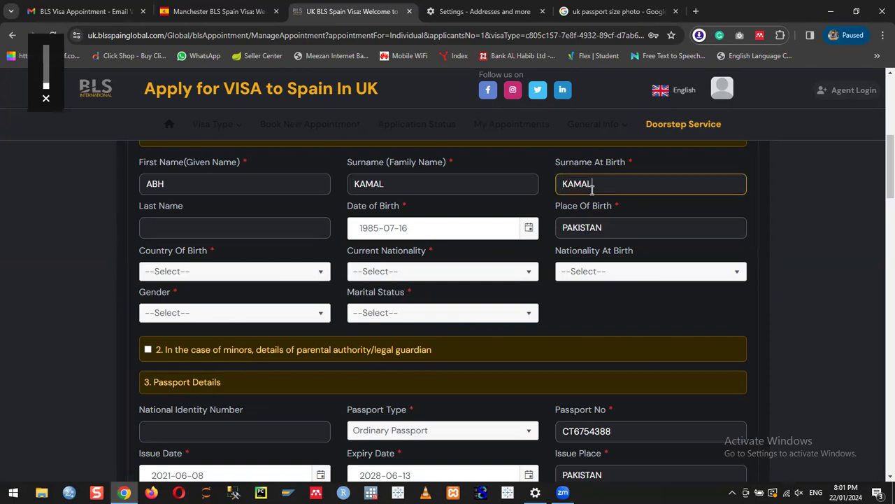